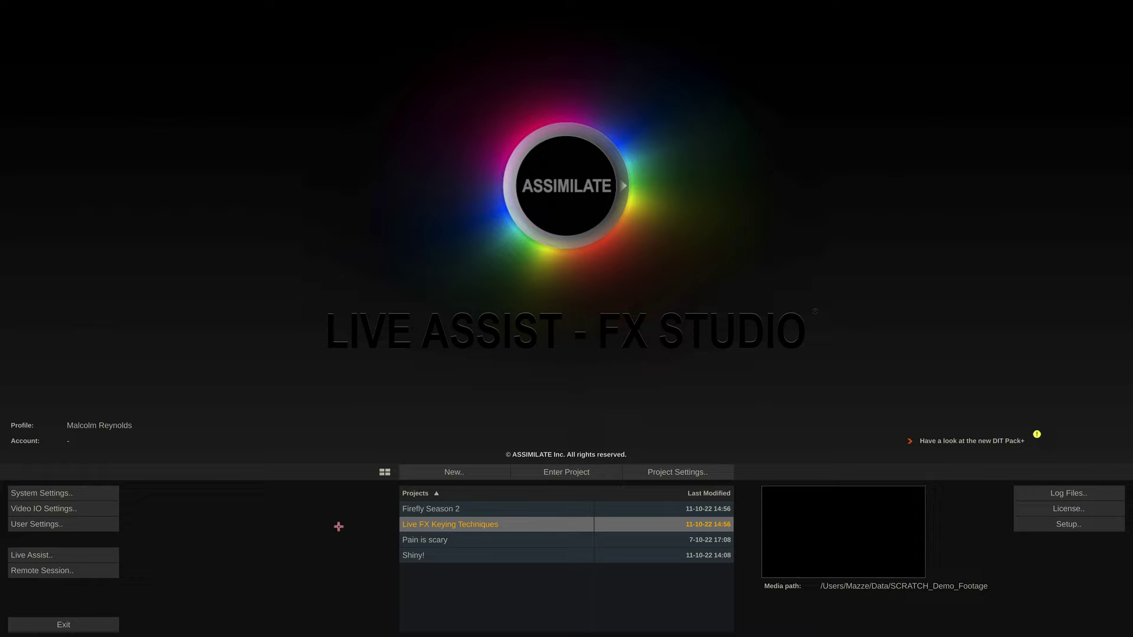
Open the Live FX Keying Techniques project from the launcher
left_click(549, 470)
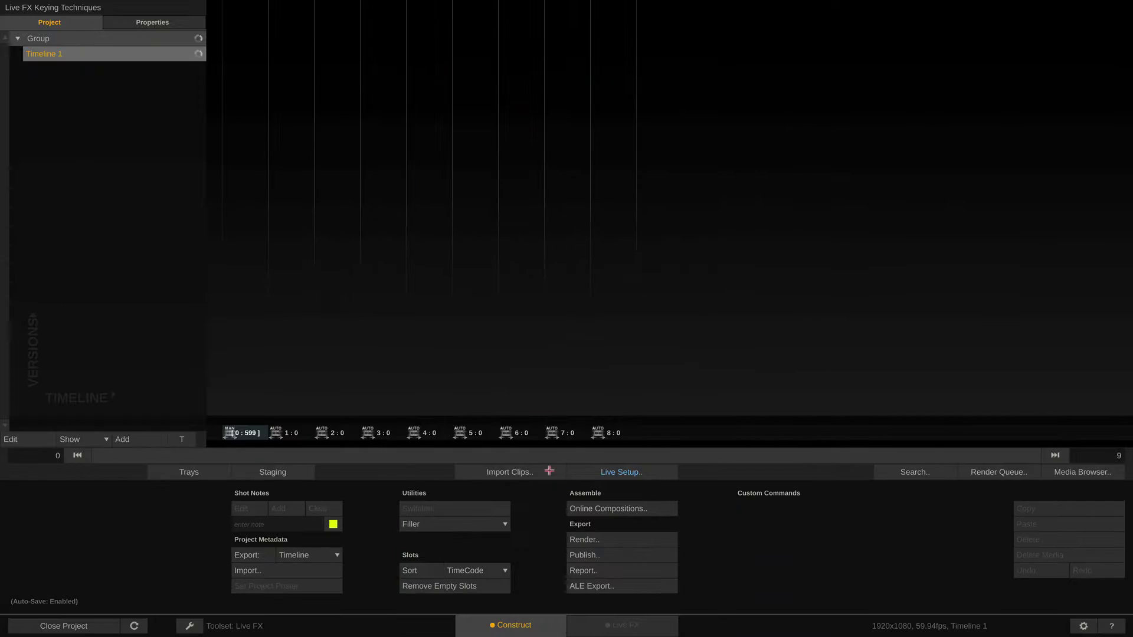
Create a Green screen with background live comp using Keyer Tutorial/Footage/wallpaperflare.com_wallpaper.jpg
left_click(627, 472)
left_click(577, 108)
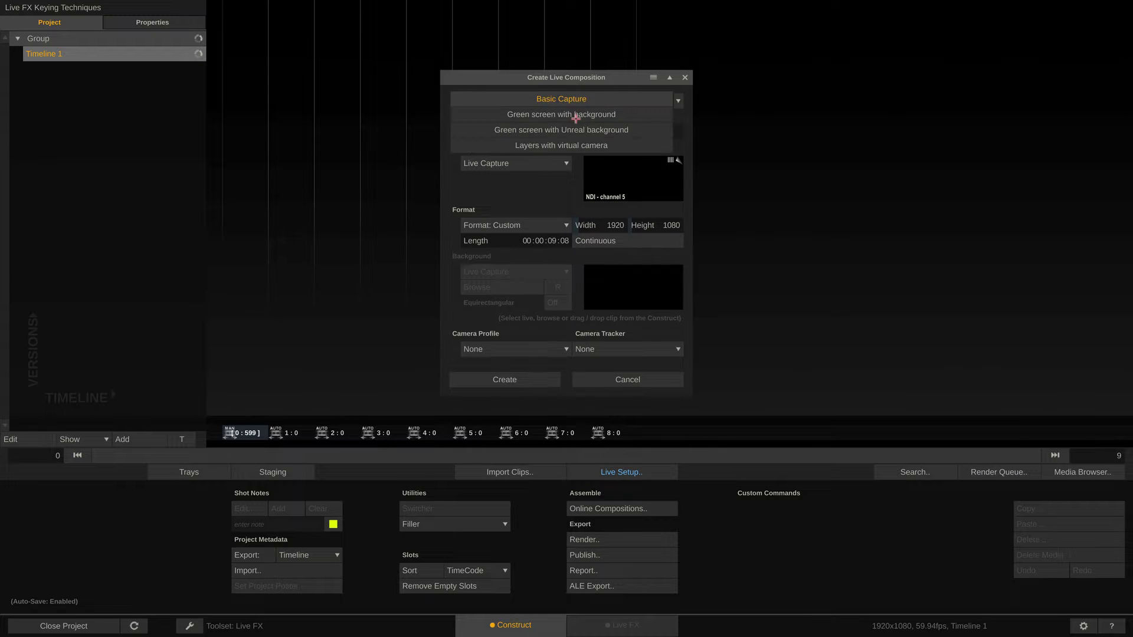
left_click(576, 118)
left_click(488, 288)
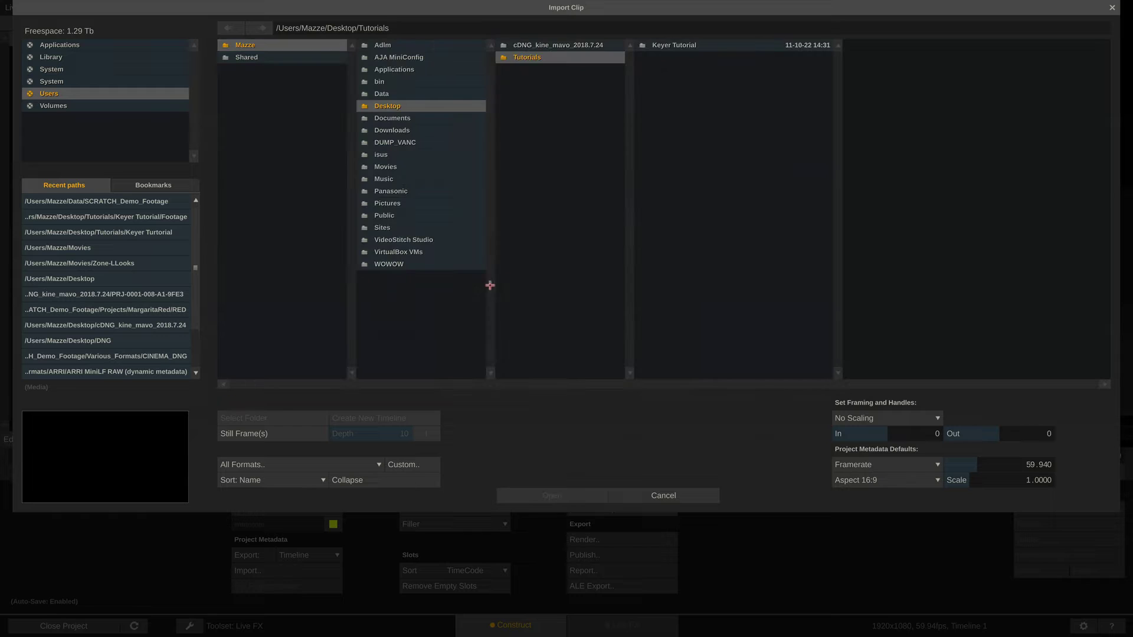
left_click(664, 47)
left_click(819, 45)
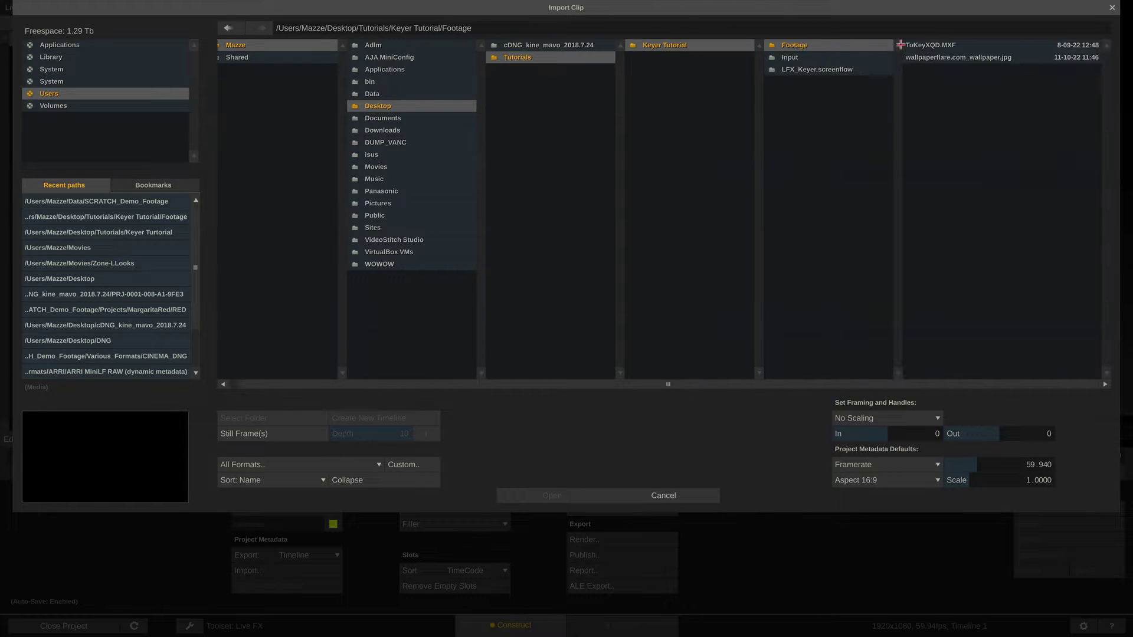
double_click(918, 56)
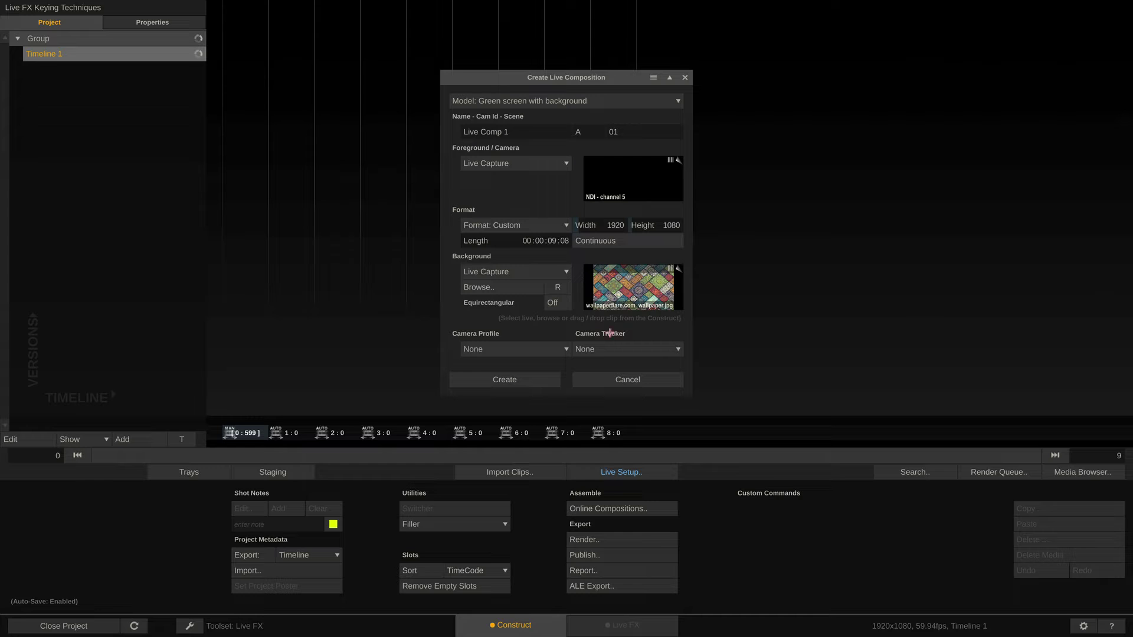
left_click(504, 379)
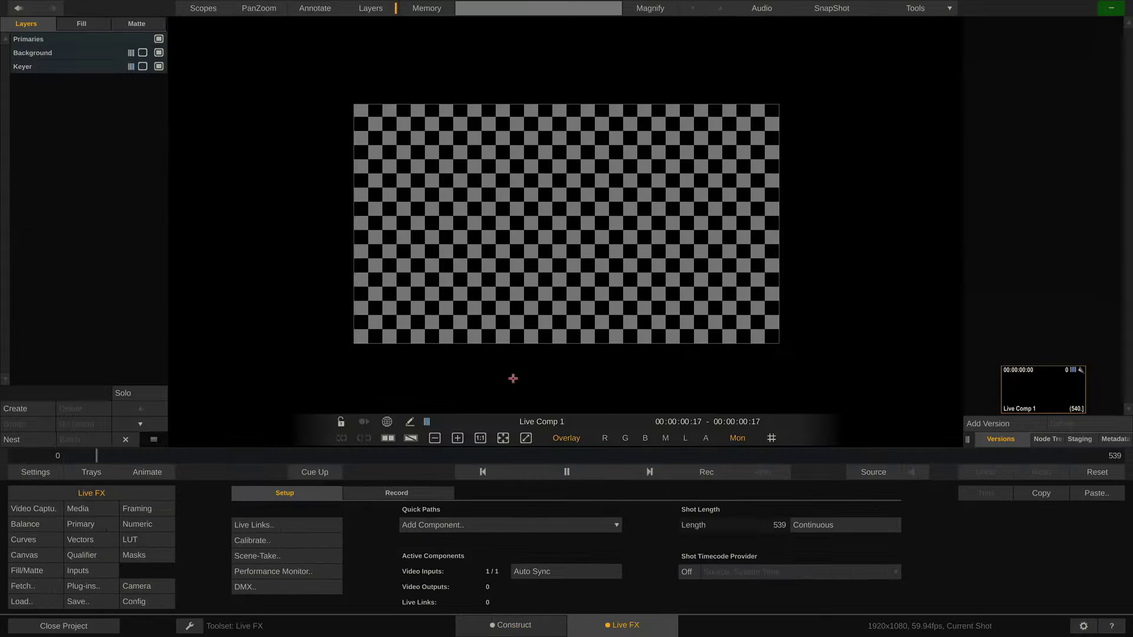
Hide the Keyer and Background layers, then re-enable them to preview the Background alone
left_click(158, 66)
left_click(158, 52)
left_click(131, 39)
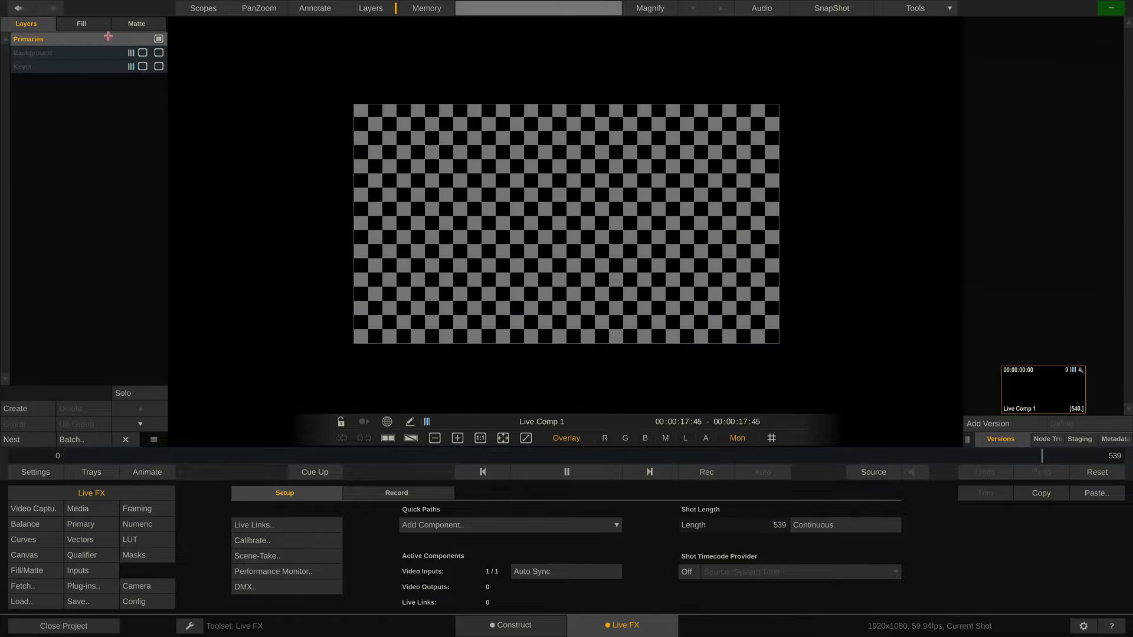
left_click(158, 53)
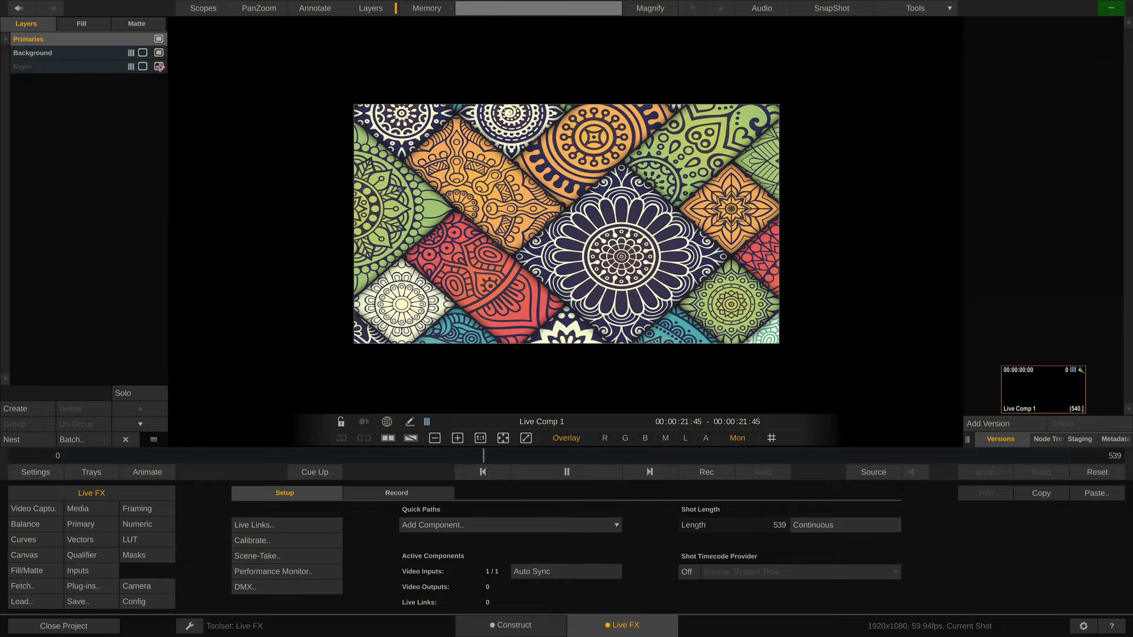
left_click(158, 66)
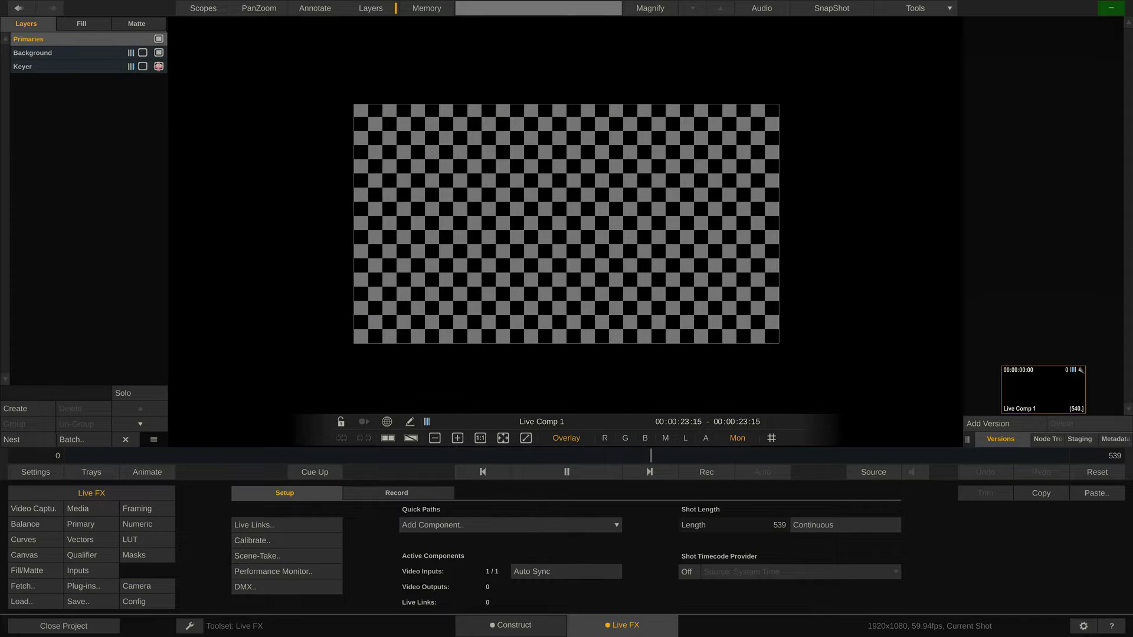
Select the Keyer, Primaries, Background and Keyer layers in turn to inspect each
left_click(115, 66)
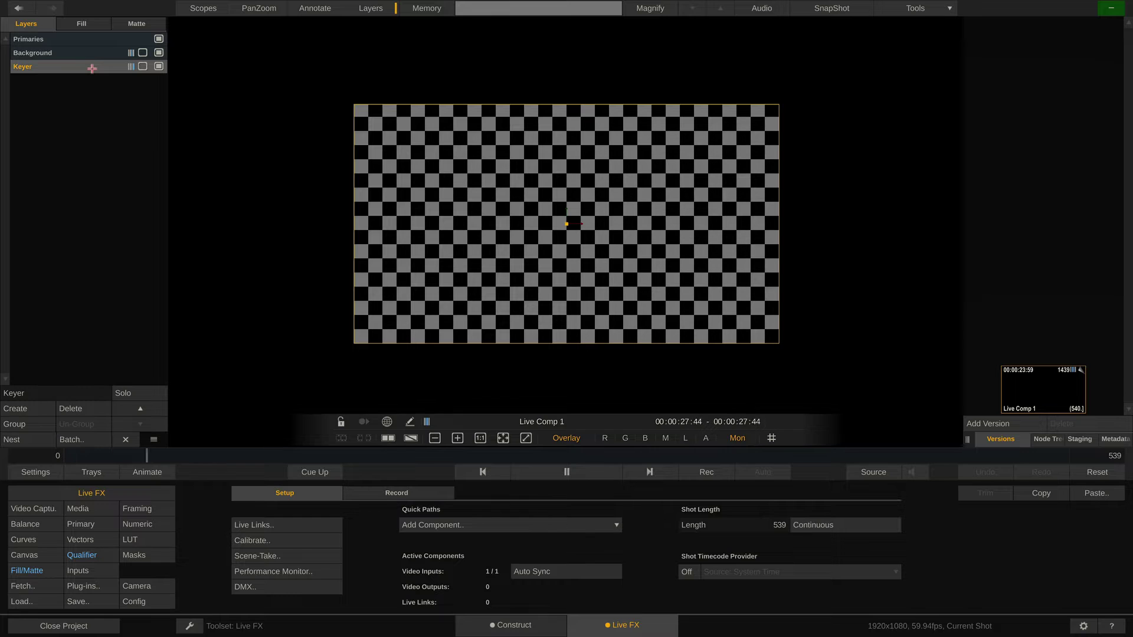
left_click(119, 39)
left_click(101, 53)
left_click(98, 67)
Add Timeline 2, import both Footage clips, and stack the wallpaper over ToKeyXQD
left_click(493, 625)
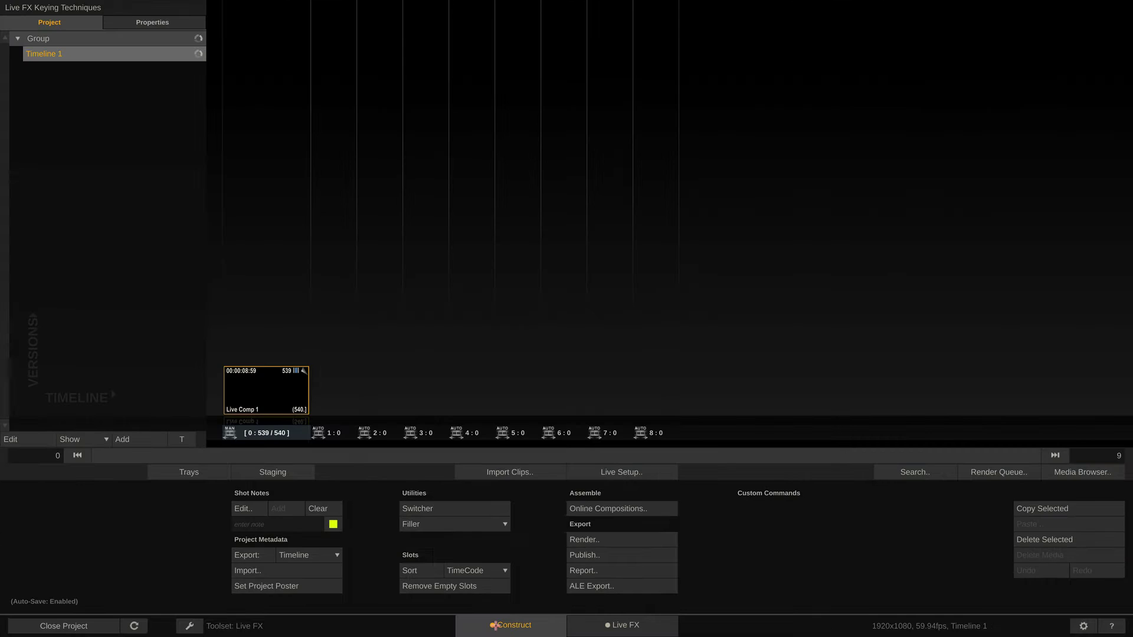
left_click(144, 439)
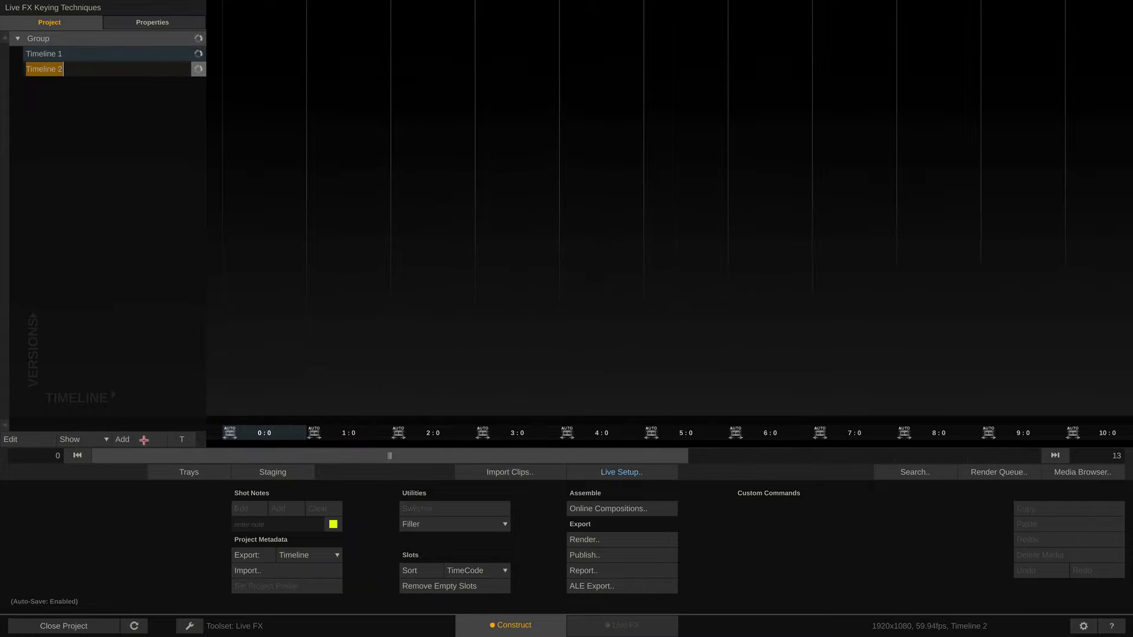
left_click(481, 466)
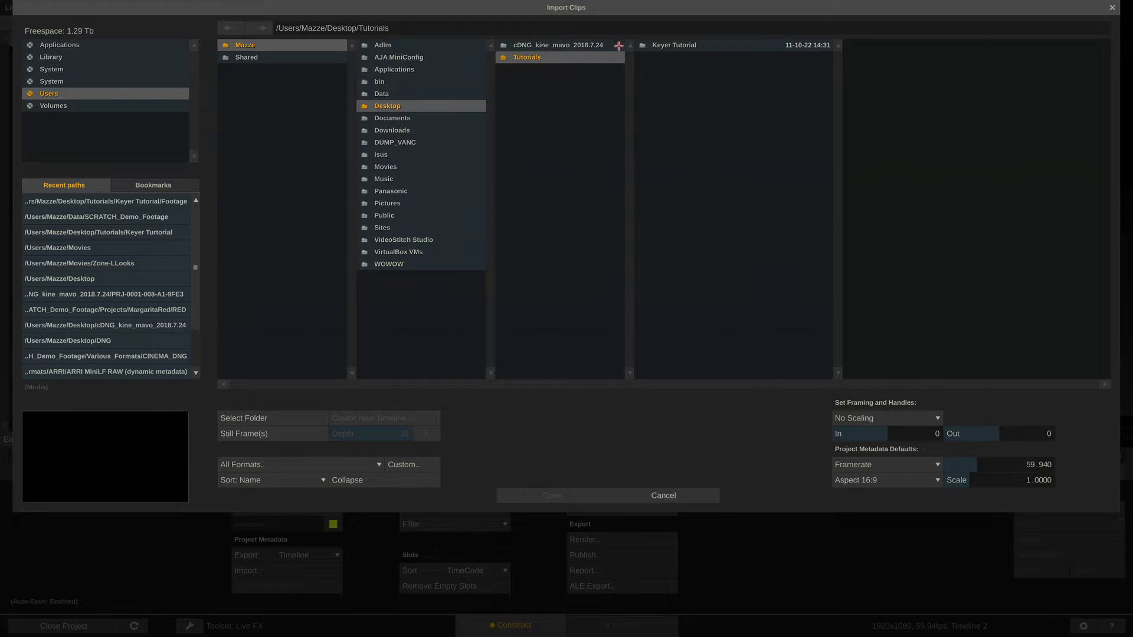
left_click(640, 45)
left_click(806, 46)
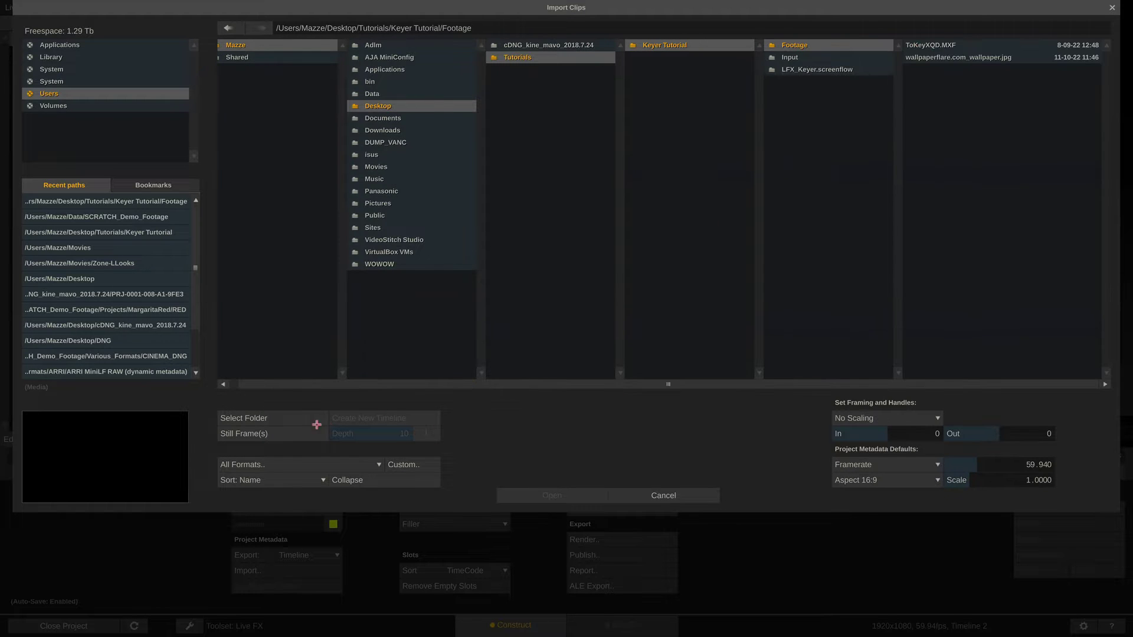
left_click(527, 490)
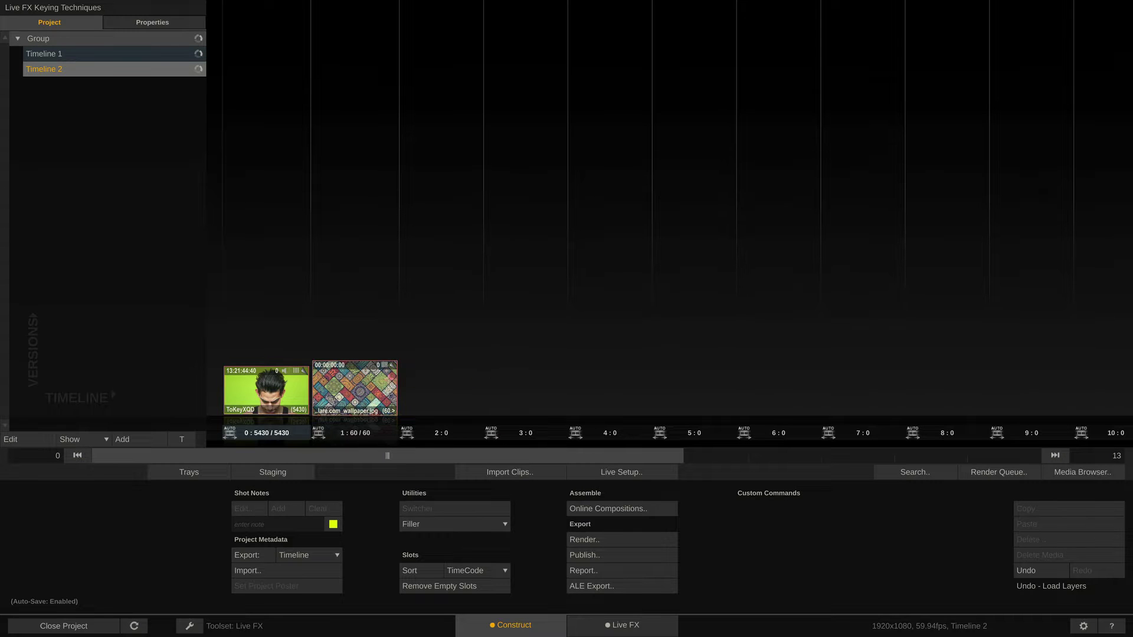
left_click_drag(354, 391, 273, 286)
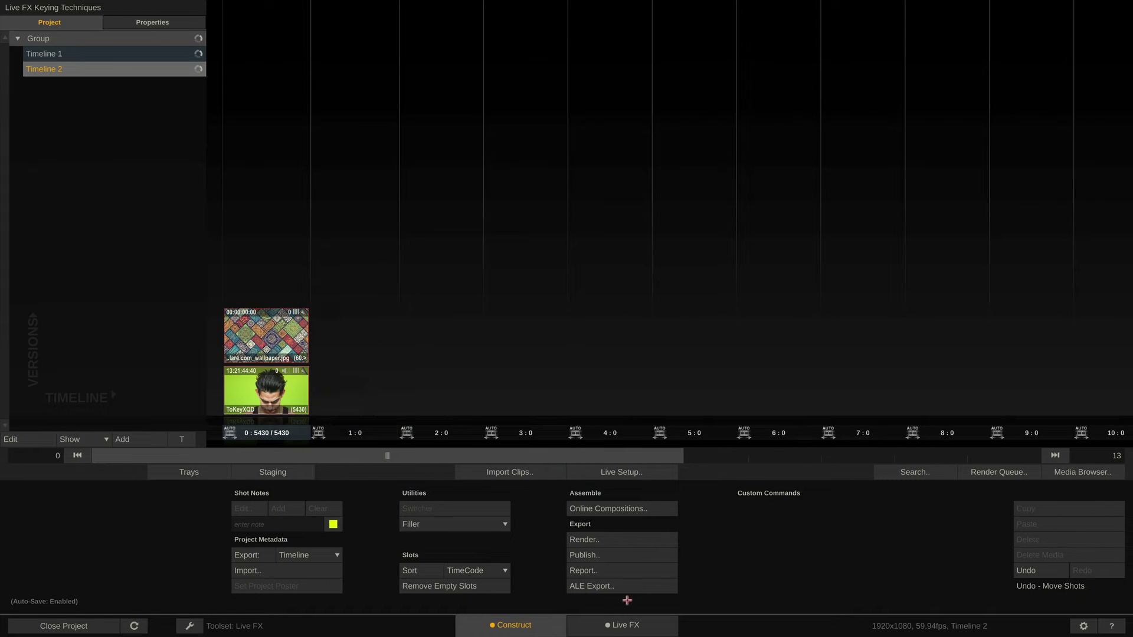
left_click(623, 626)
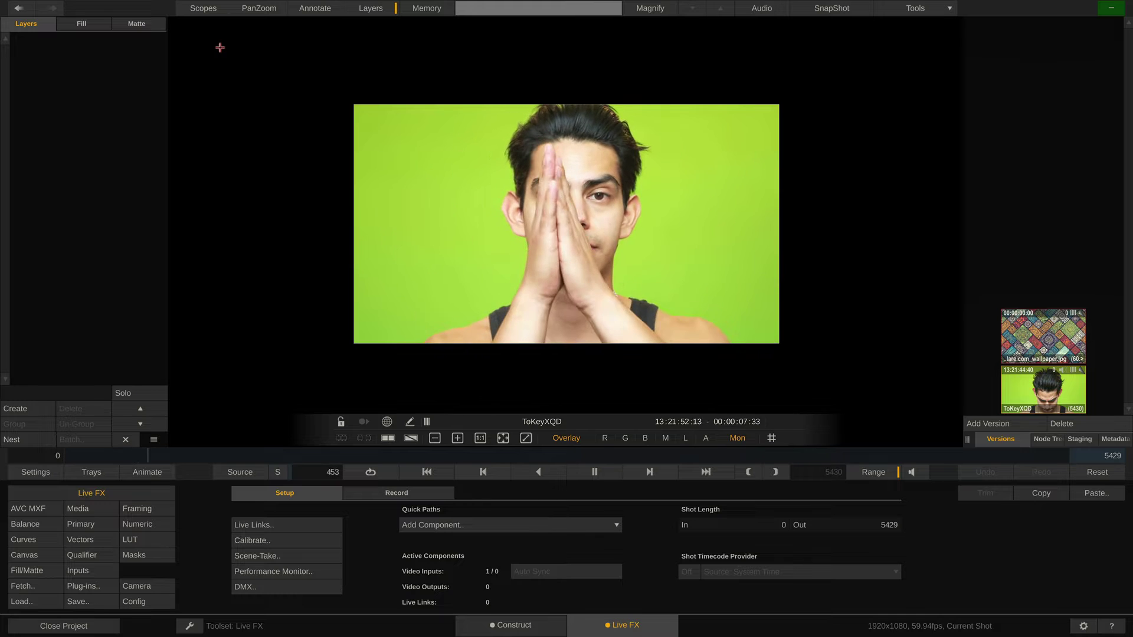
Add a layer, raise Gamma Master to 0.863 and lower Post-Color Saturation
left_click(22, 408)
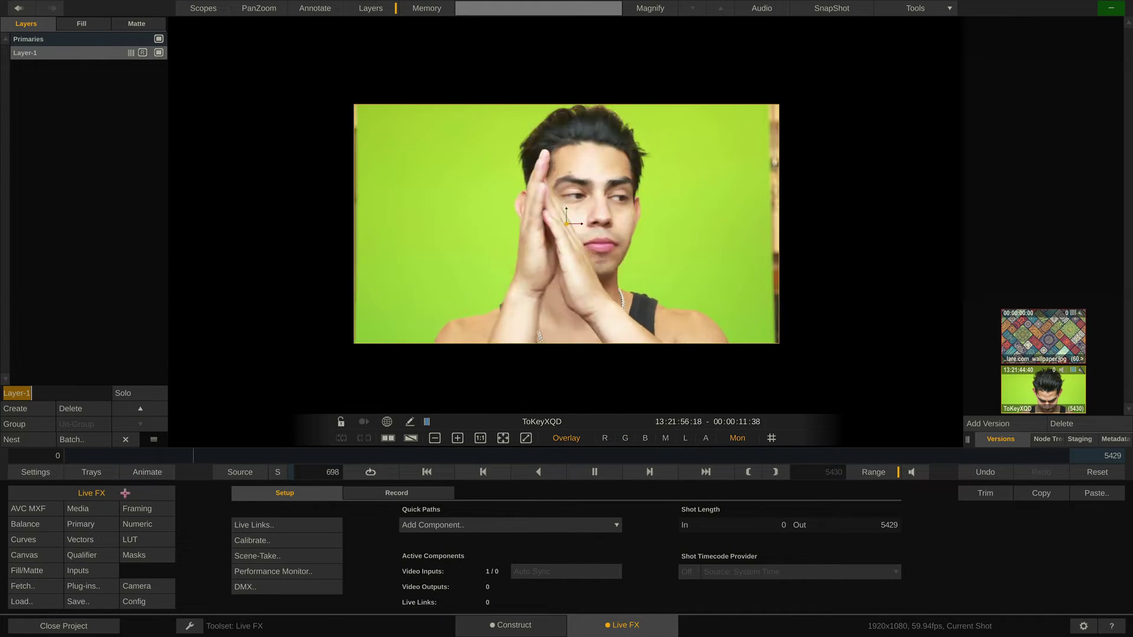
left_click(151, 524)
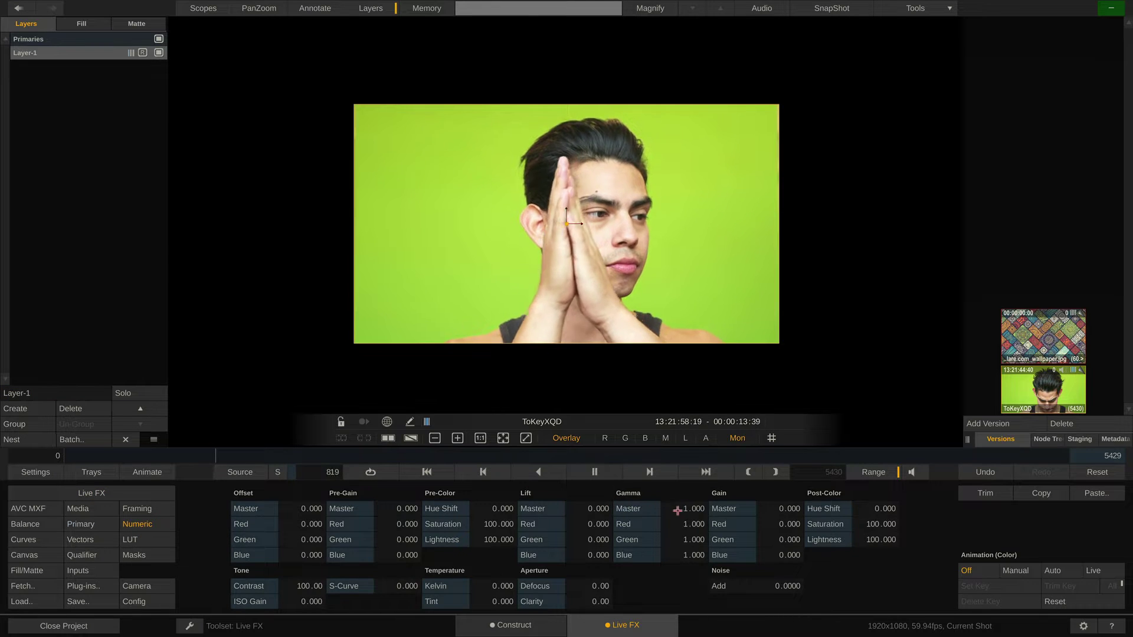
left_click_drag(695, 508, 772, 505)
left_click_drag(881, 524, 824, 531)
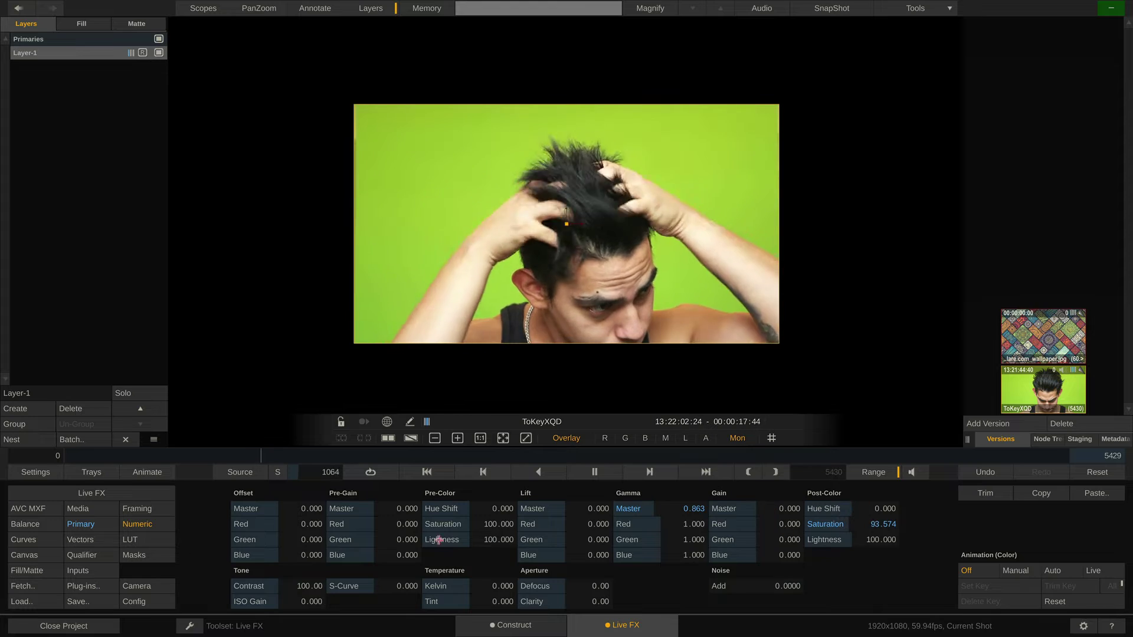
Try the crok_old_tv shader, remove it, and rename the layer Background
left_click(96, 585)
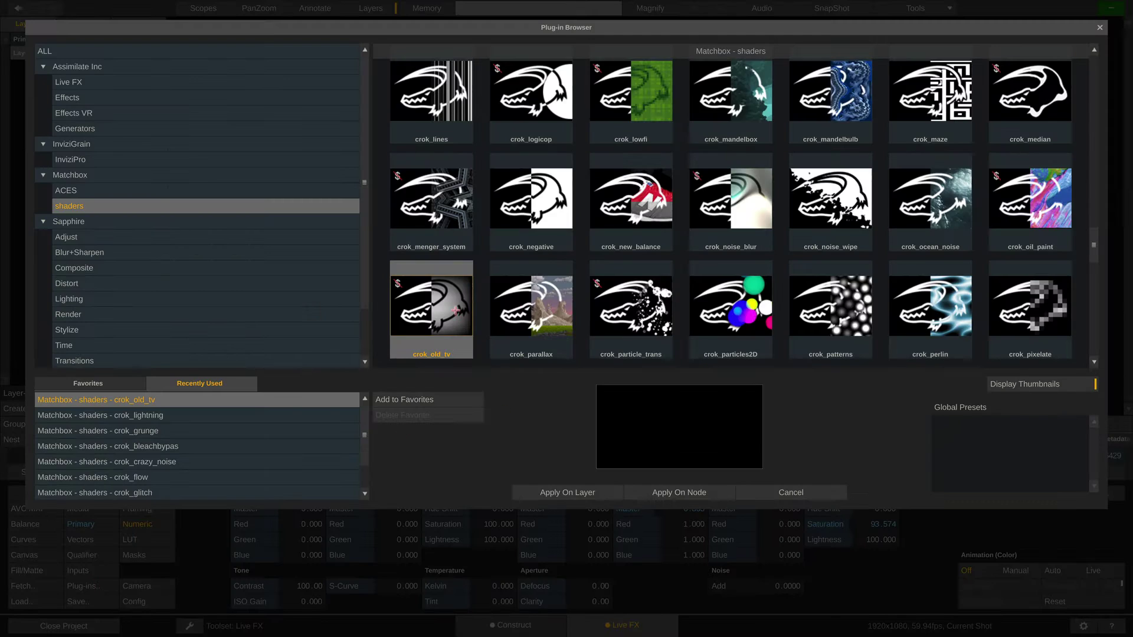
double_click(454, 309)
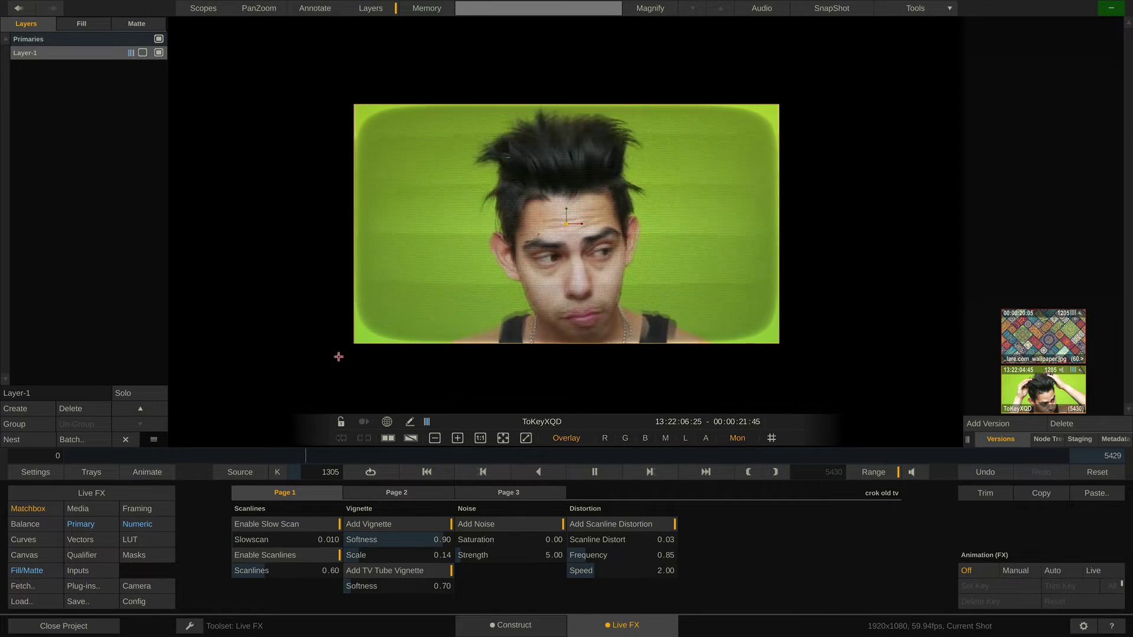
left_click(63, 414)
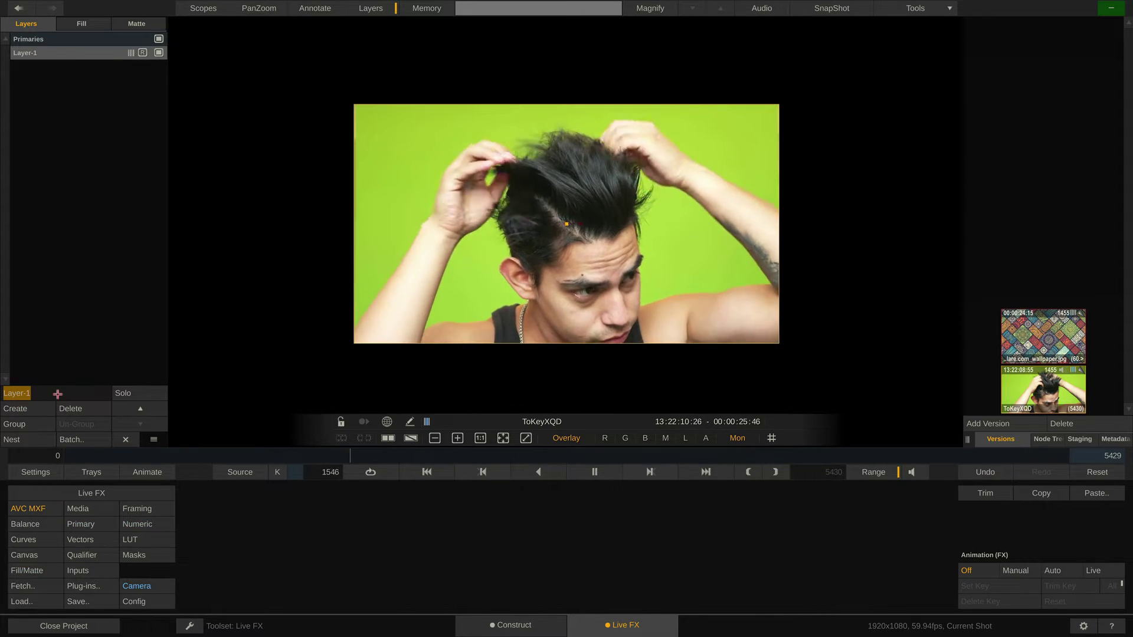
type("Background")
key("Return")
left_click(37, 568)
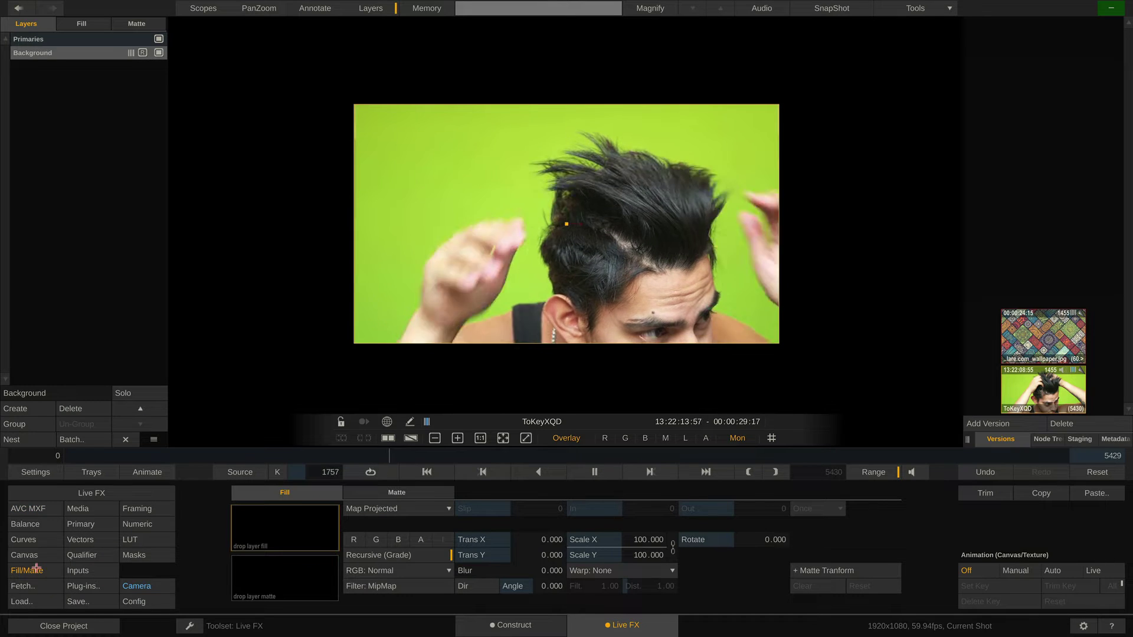
Fill the Background layer with the mandala wallpaper clip fetched from the shot tray
left_click(201, 517)
left_click(221, 511)
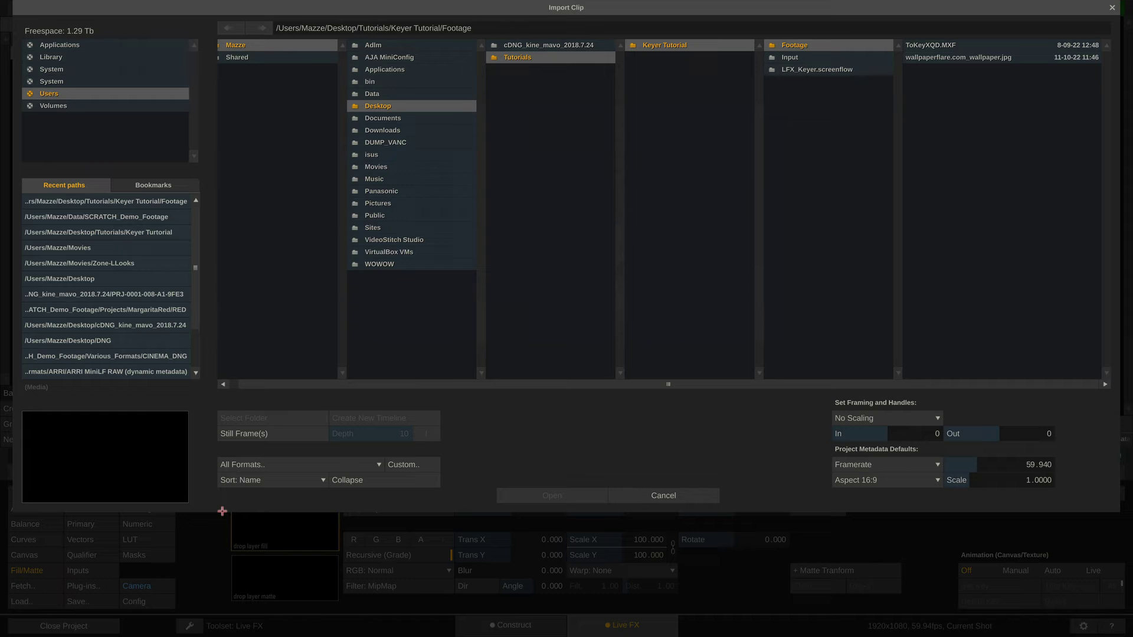
left_click(658, 496)
left_click(379, 397)
left_click(381, 376)
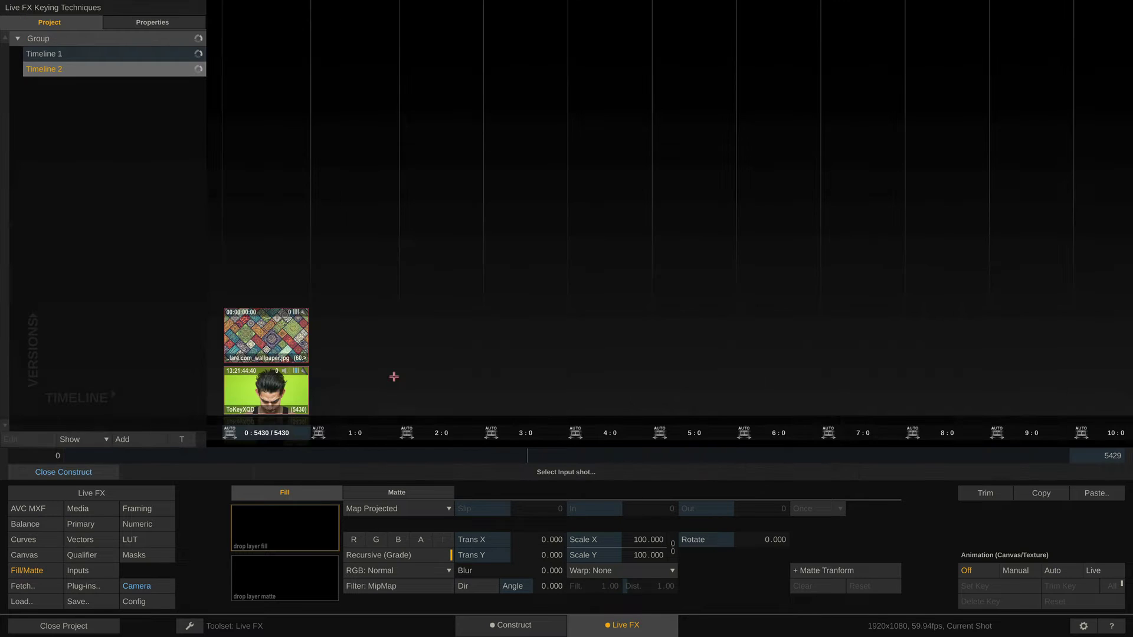
left_click(82, 473)
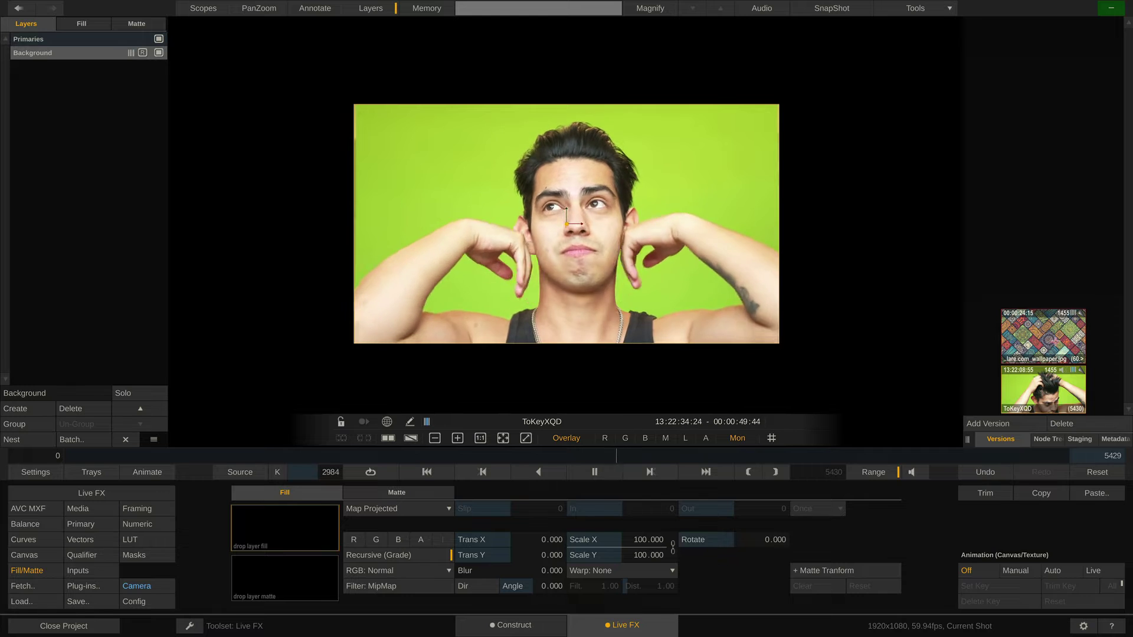
left_click_drag(1049, 331, 770, 411)
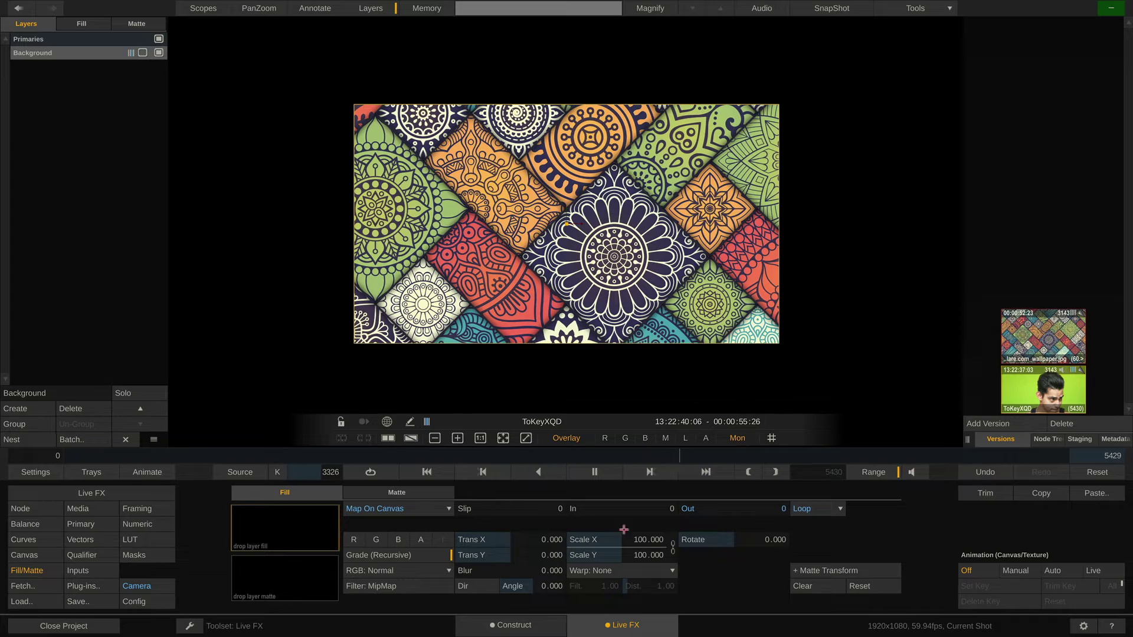
Scale the wallpaper to about 56.3 and toggle Background to compare with the green shot
left_click_drag(649, 542, 648, 537)
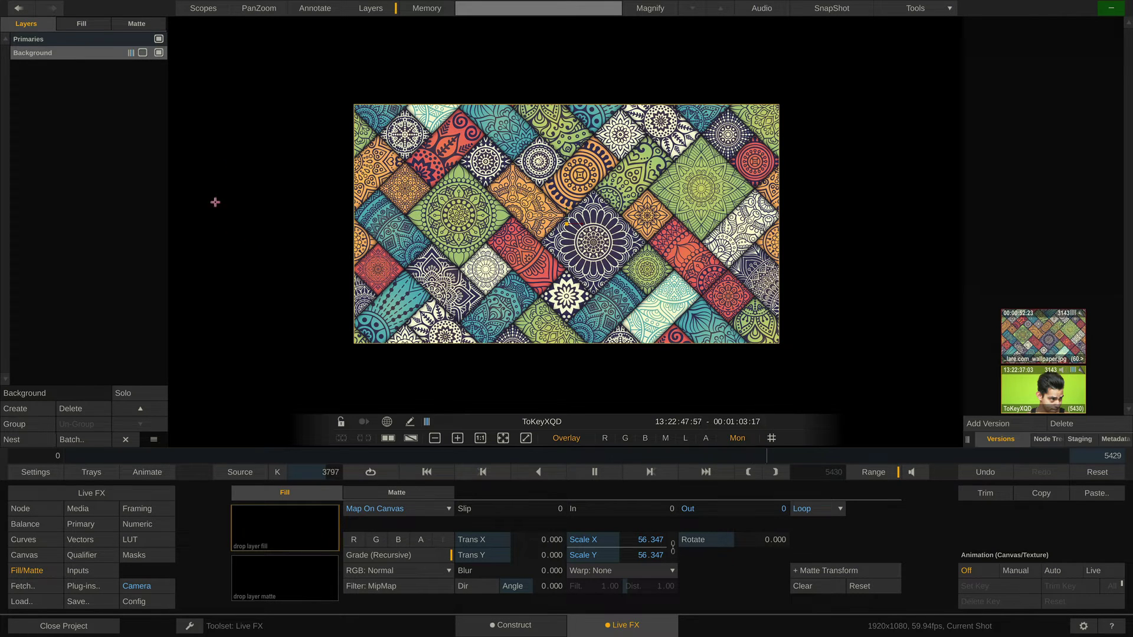
left_click(158, 52)
left_click(159, 53)
left_click(158, 53)
left_click(159, 52)
Test Canvas Trans X/Y offsets on the wallpaper, then undo them back to 0
left_click(23, 555)
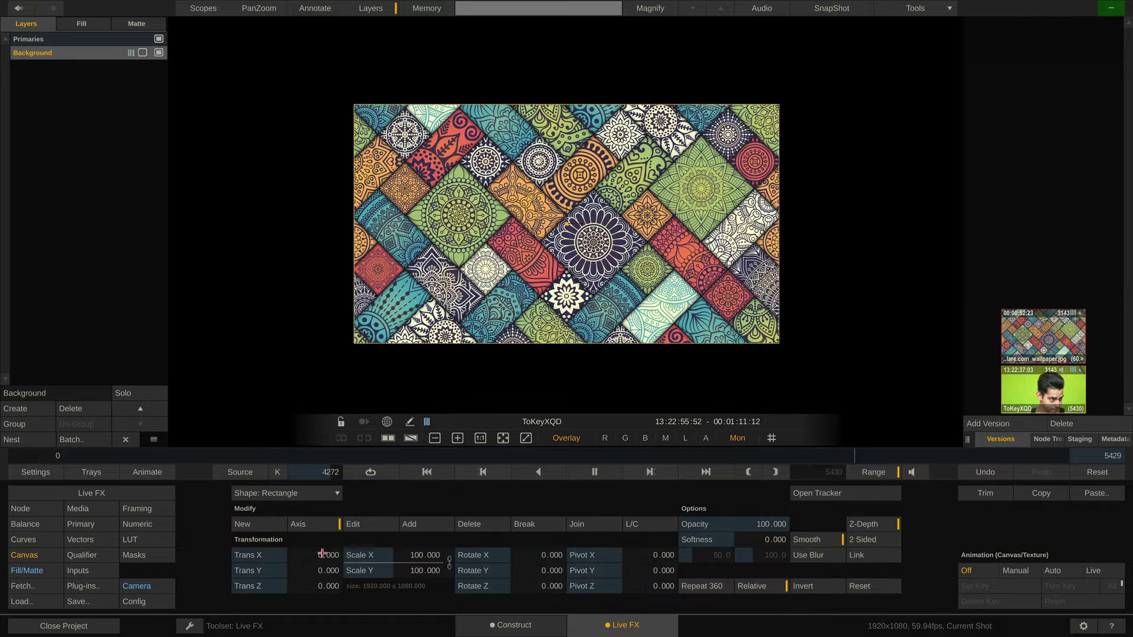
left_click_drag(322, 553, 400, 461)
left_click_drag(620, 224, 687, 279)
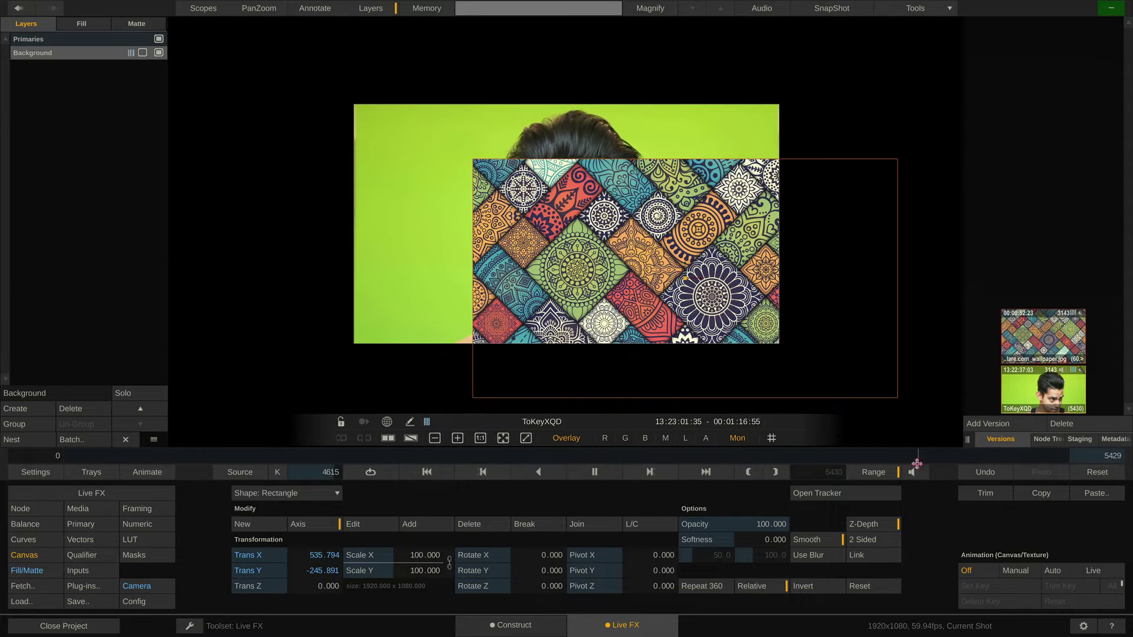
left_click(973, 472)
left_click(972, 472)
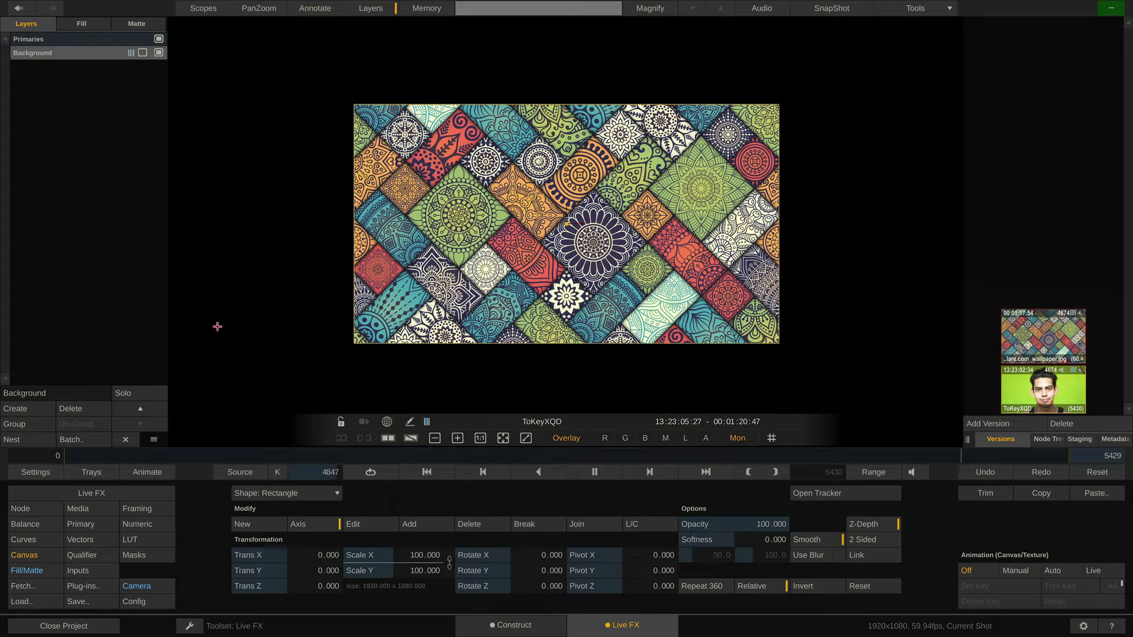
Add a layer named Keyer using HSV Keyer, then hide the Background layer
left_click(15, 407)
type("Keyer")
key("Return")
left_click(87, 555)
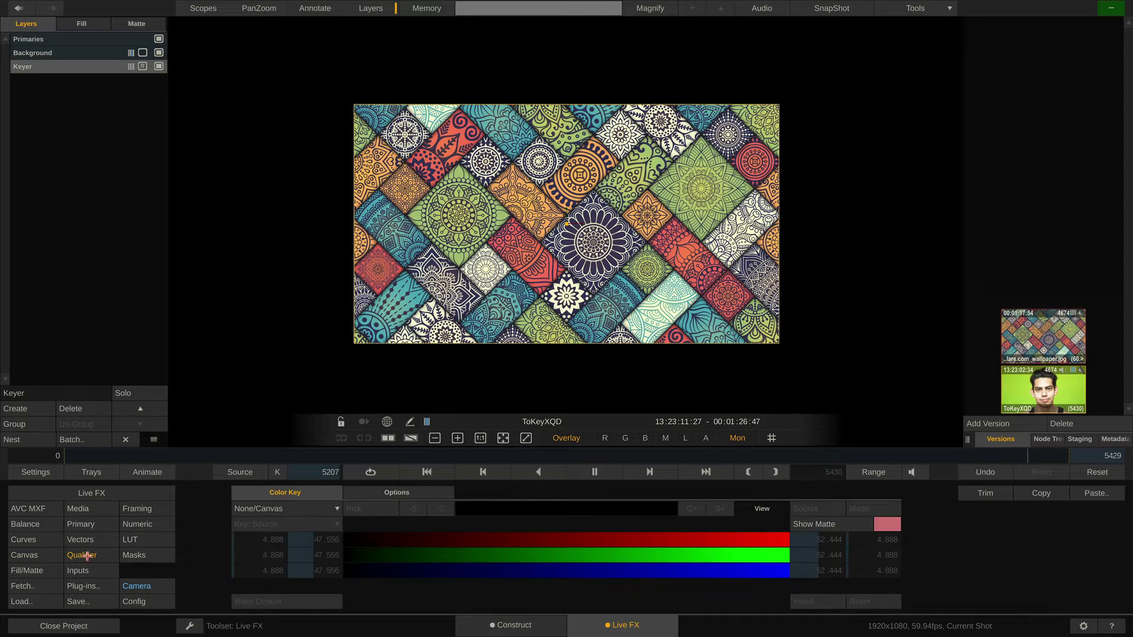
left_click(280, 508)
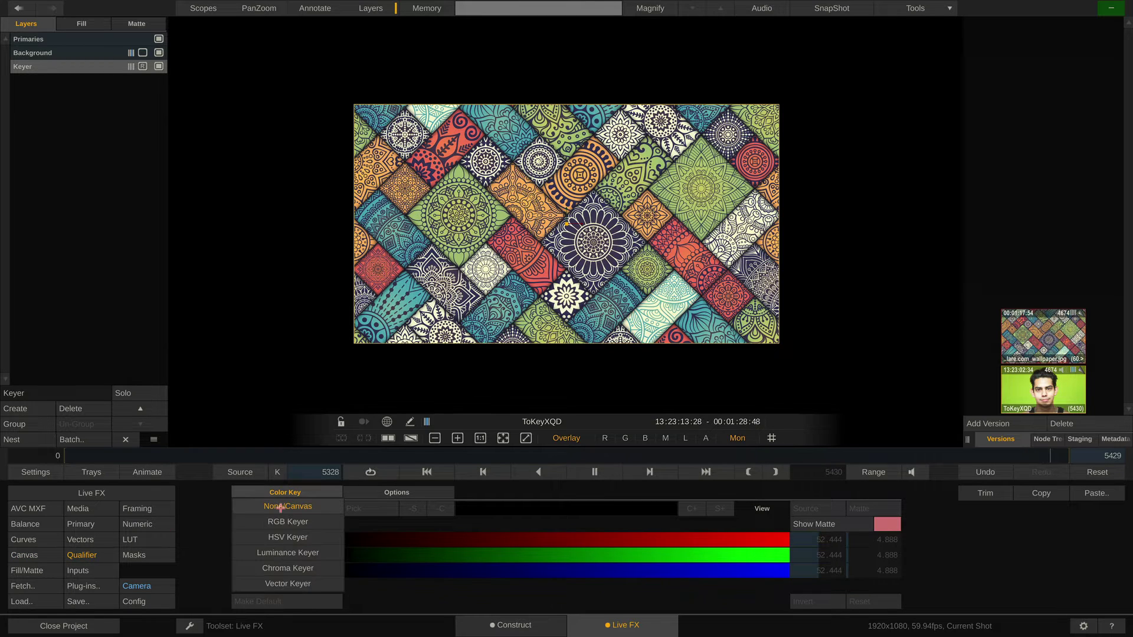
left_click(318, 537)
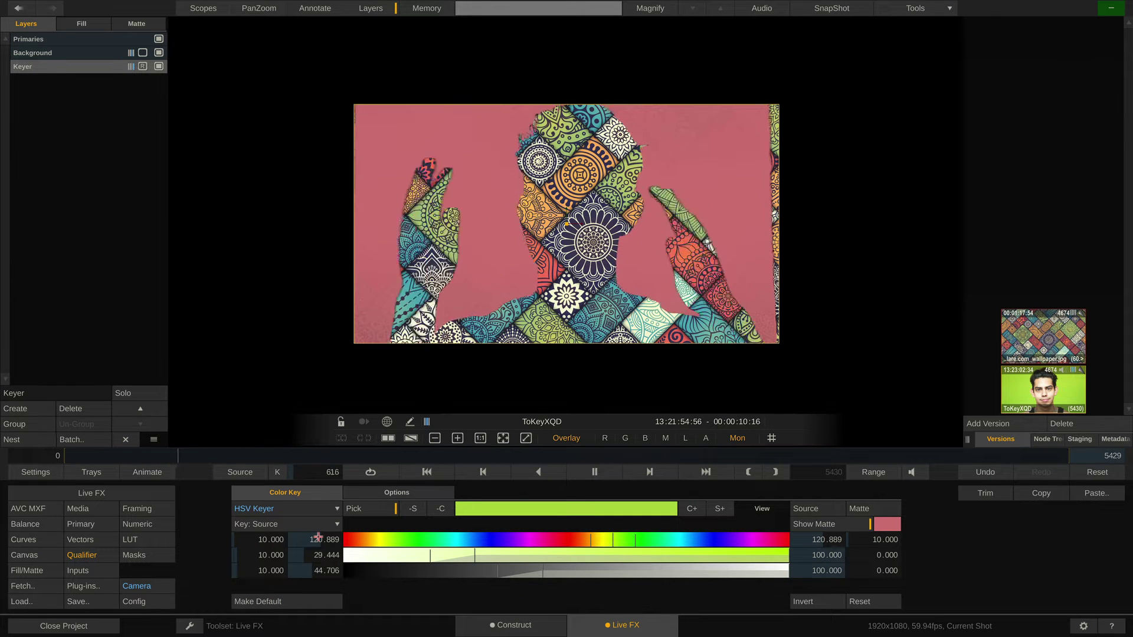
left_click(158, 53)
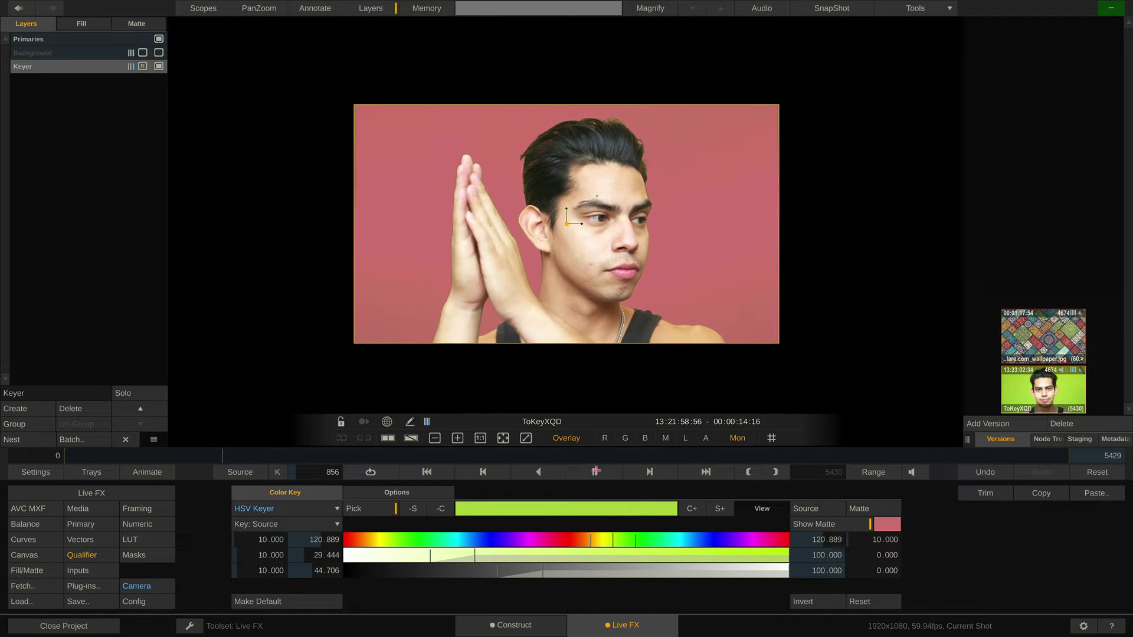
Pause at frame 204 and switch the key input to Primary, then Recursive
left_click(596, 471)
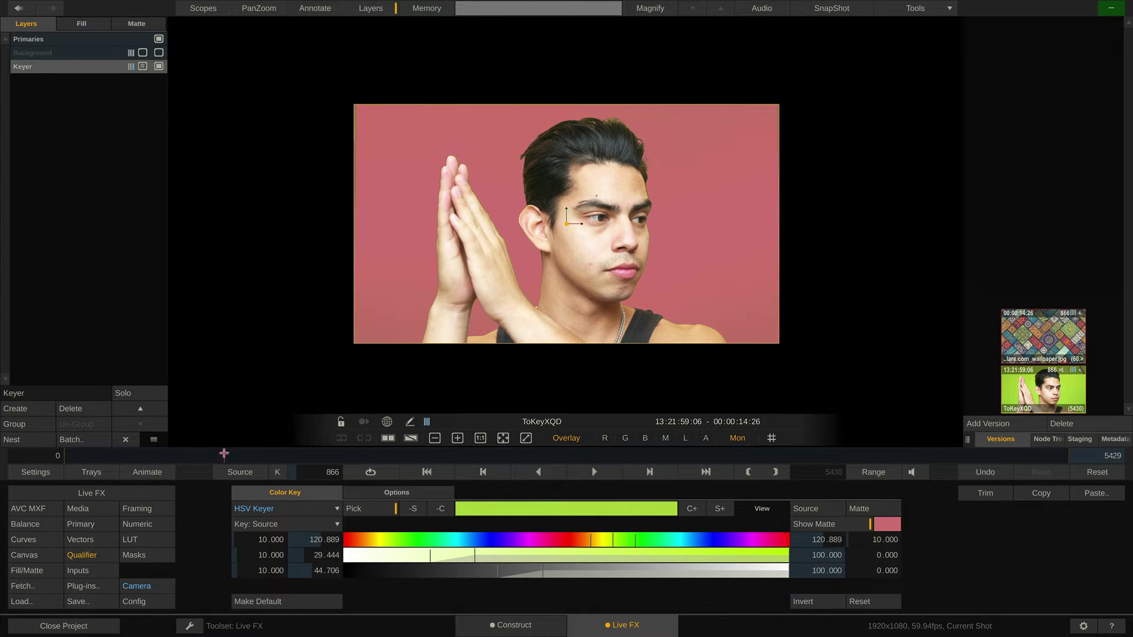
left_click(102, 456)
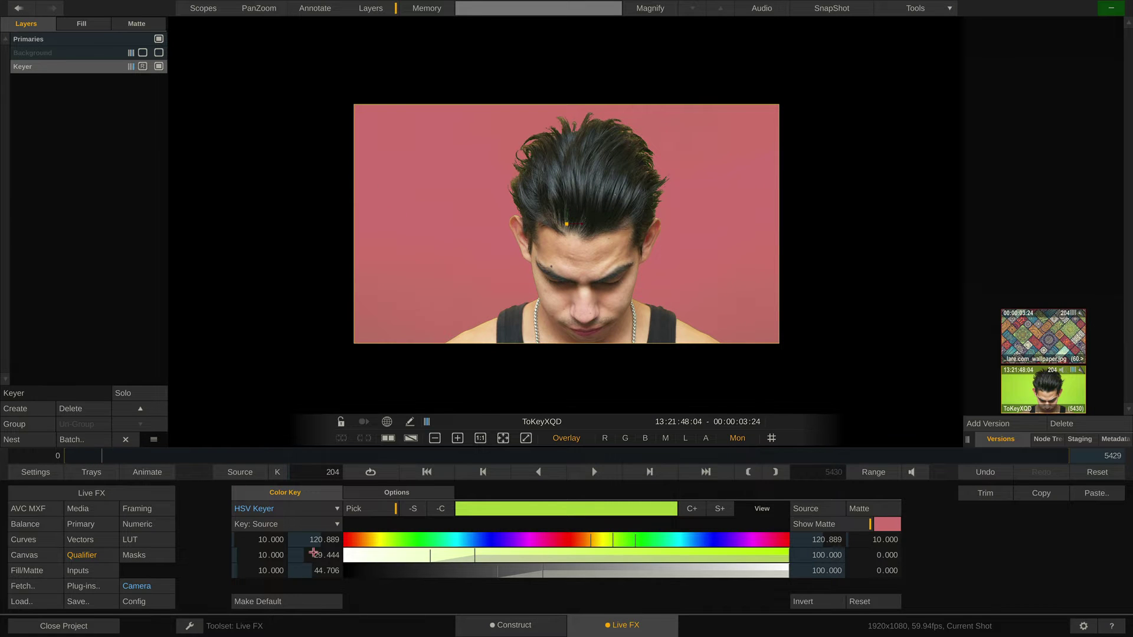
left_click(335, 524)
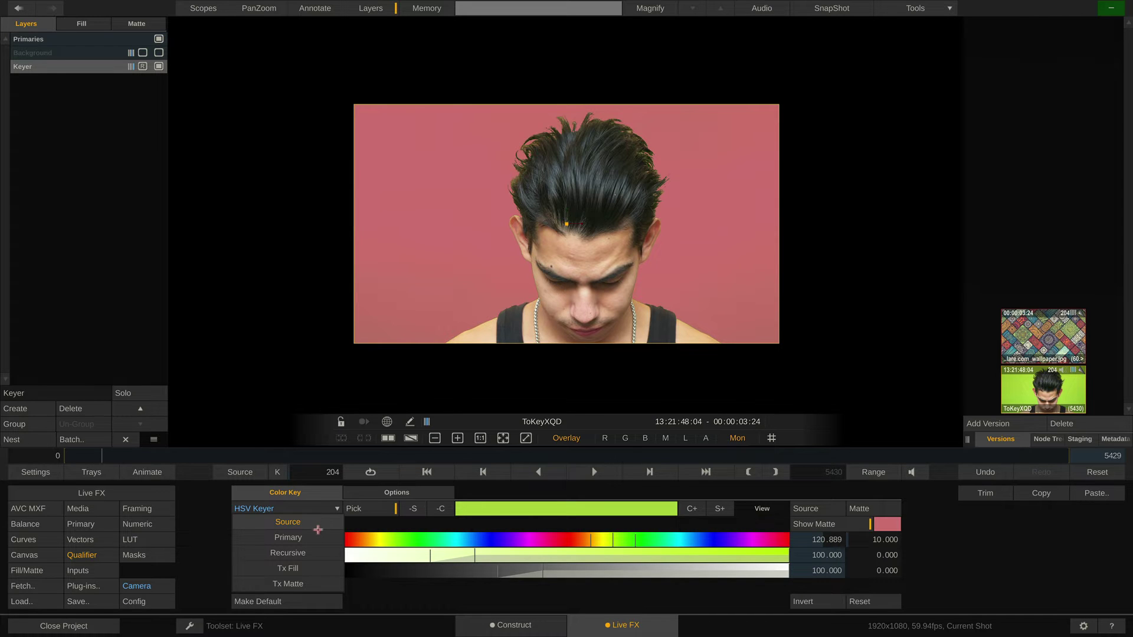
left_click(315, 538)
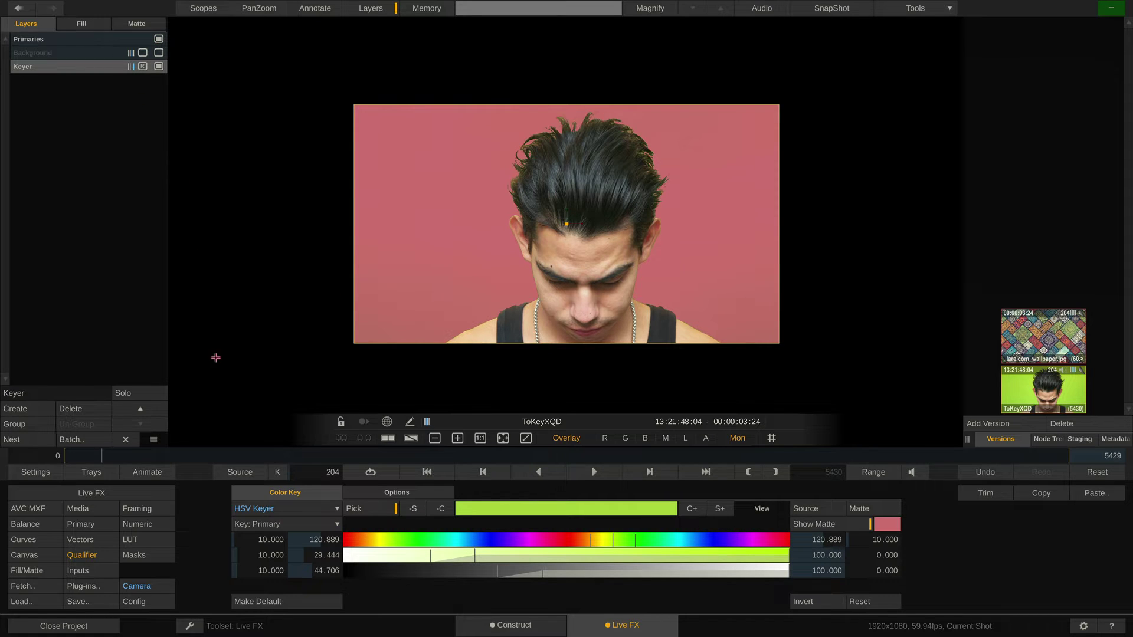
left_click(297, 522)
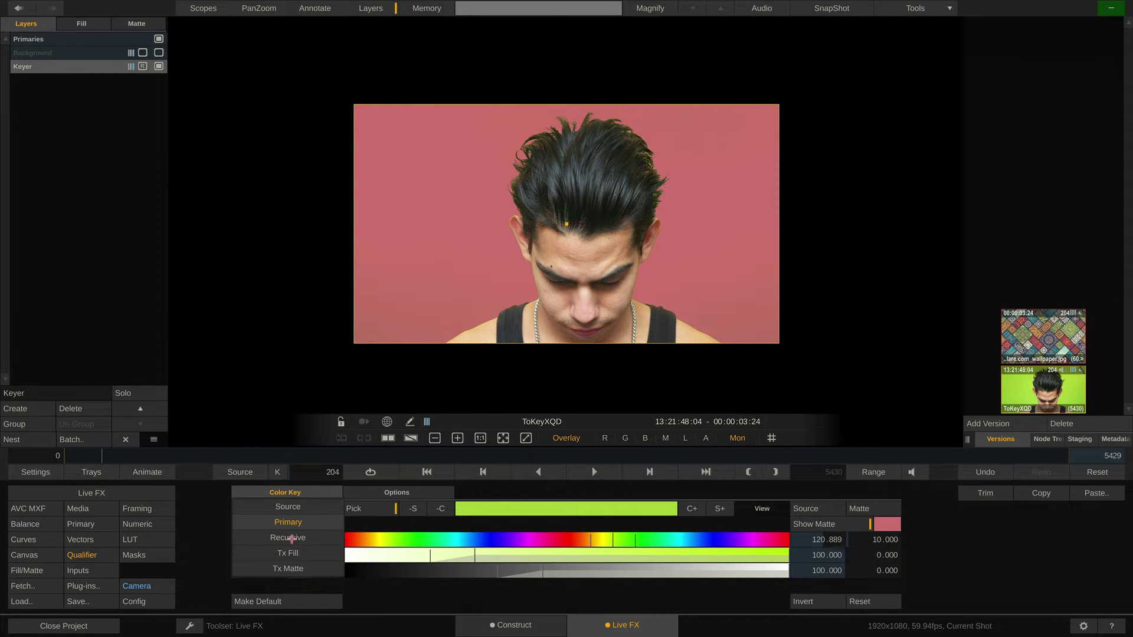
left_click(287, 537)
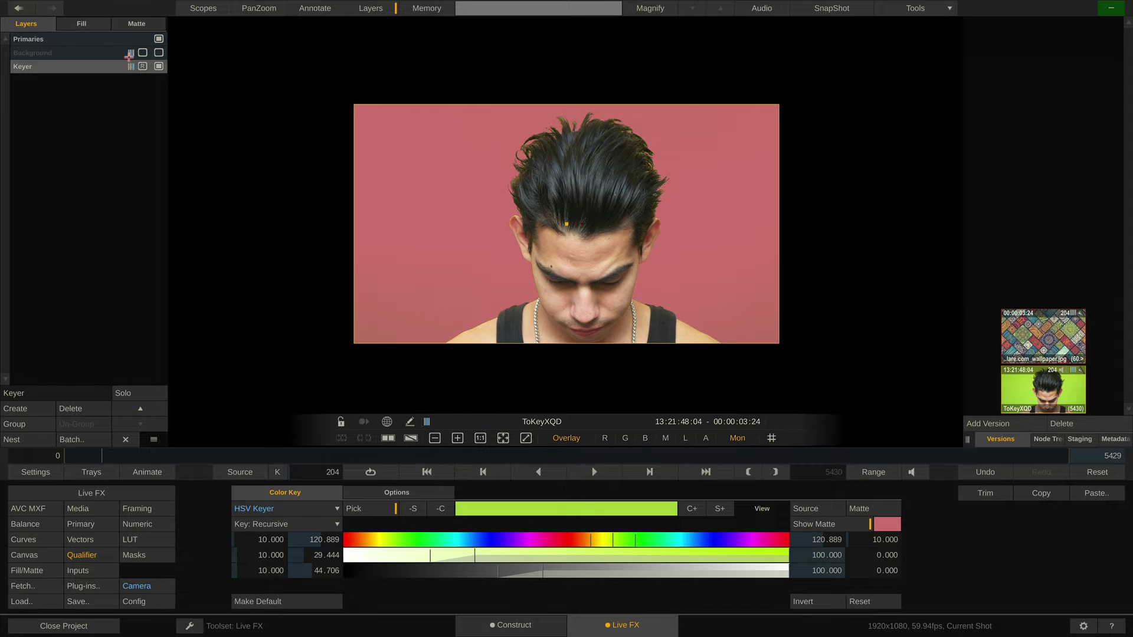
Check the Fill/Matte settings and return to the Qualifier's key input choices
left_click(287, 525)
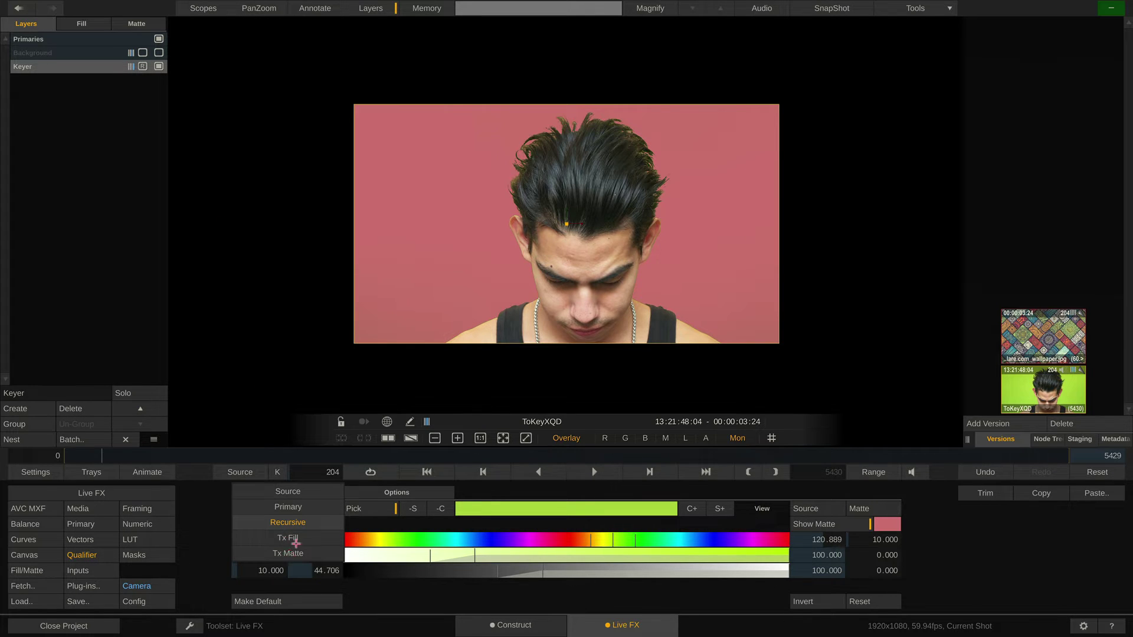
left_click(42, 570)
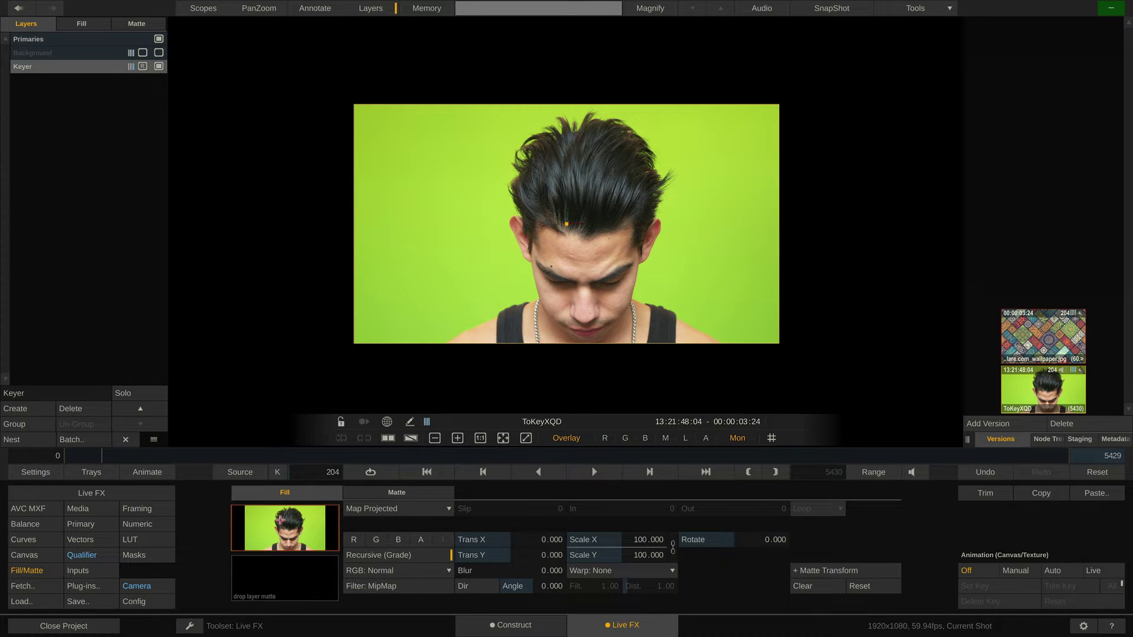
left_click(108, 557)
left_click(293, 526)
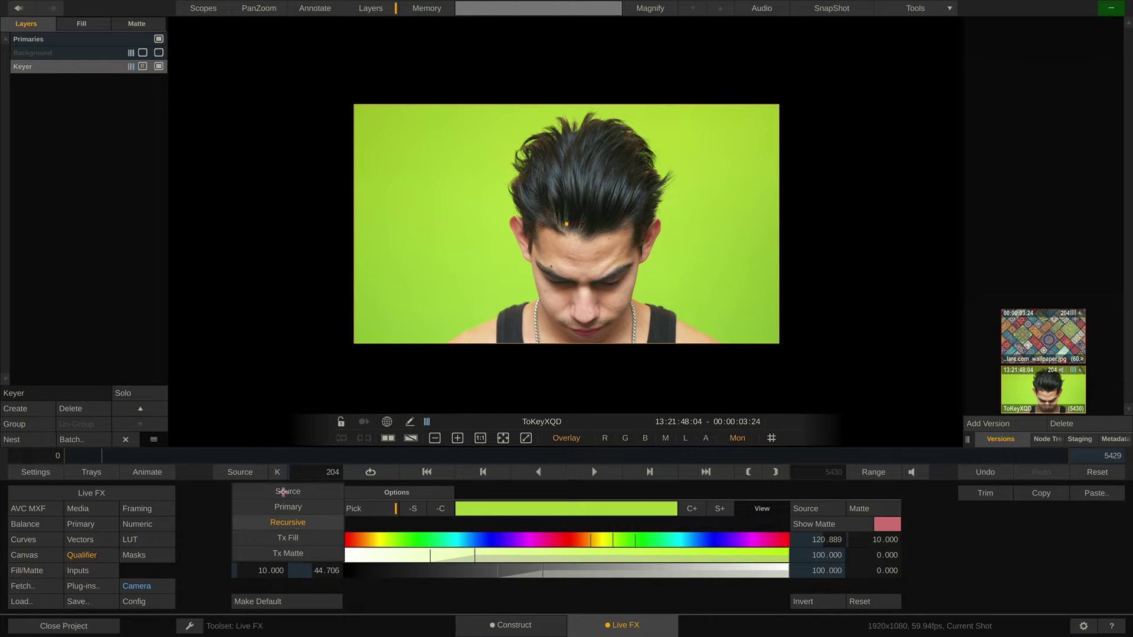
Key from Source and sample the green backdrop with Pick and C+ (hue 119.298–122.618)
left_click(318, 491)
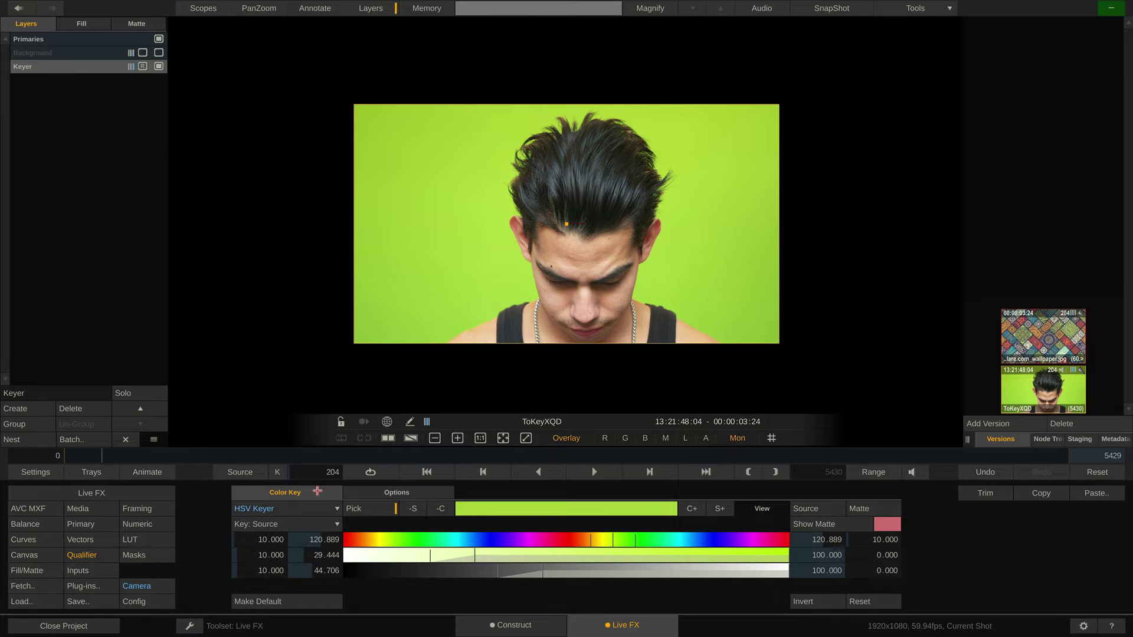
left_click_drag(403, 207, 418, 220)
left_click_drag(379, 152, 483, 291)
left_click(371, 127)
left_click_drag(371, 126, 462, 250)
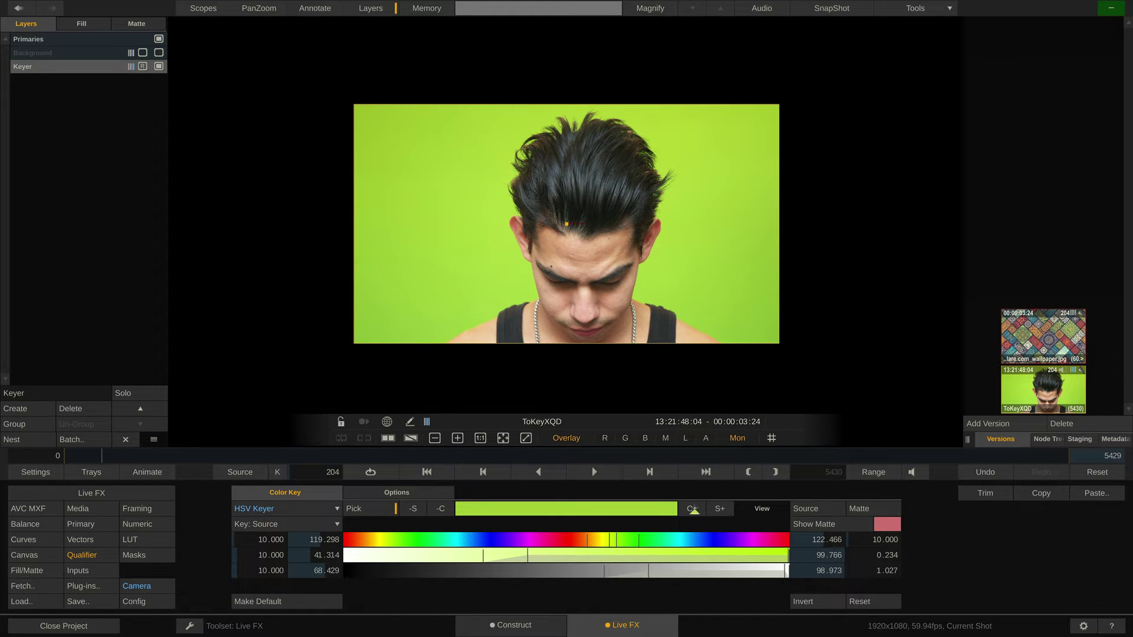
left_click(692, 511)
left_click_drag(695, 139, 764, 292)
left_click_drag(400, 189, 500, 280)
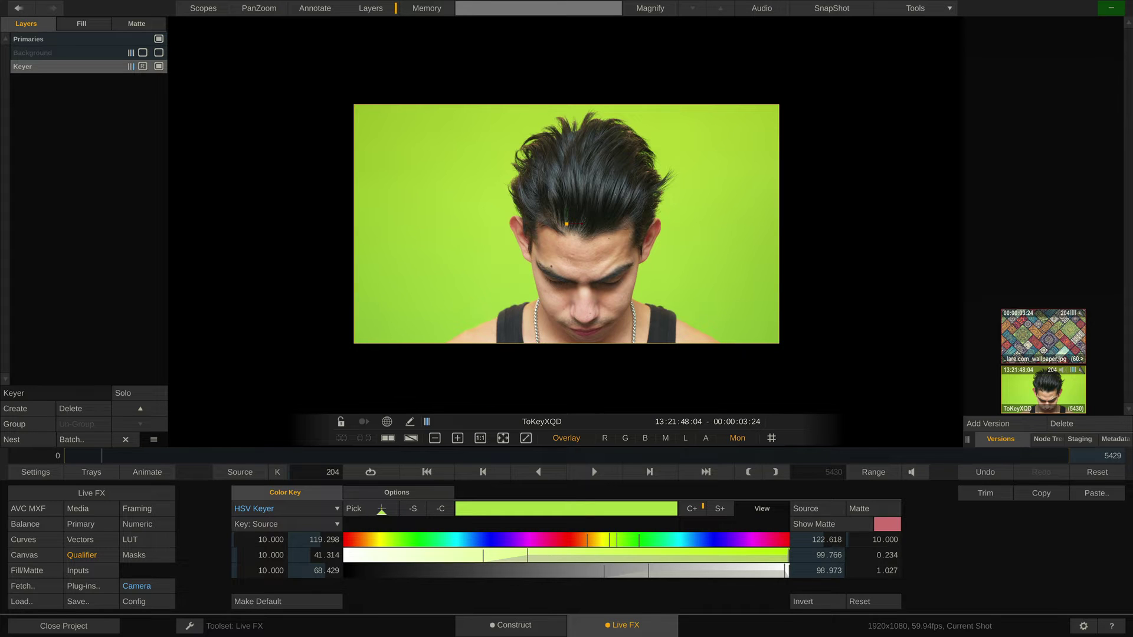
With the matte shown, narrow the key's hue, saturation and value ranges, bringing upper value to 59.510
left_click(853, 525)
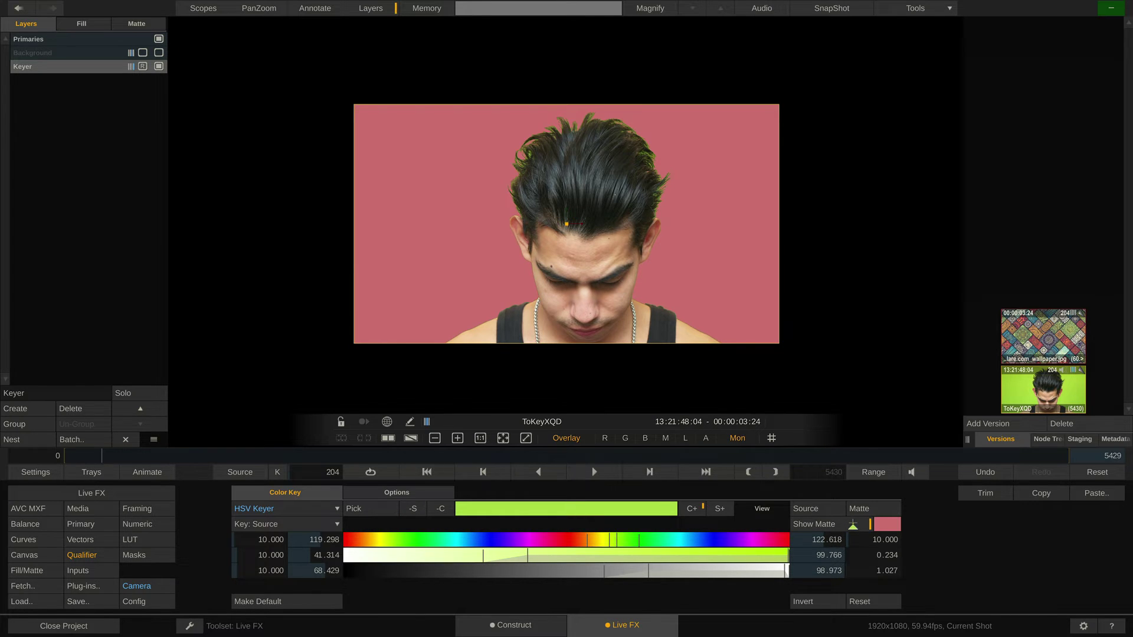
mouse_move(608, 541)
left_mouse_down()
mouse_move(599, 541)
mouse_move(641, 539)
mouse_move(605, 539)
left_mouse_up()
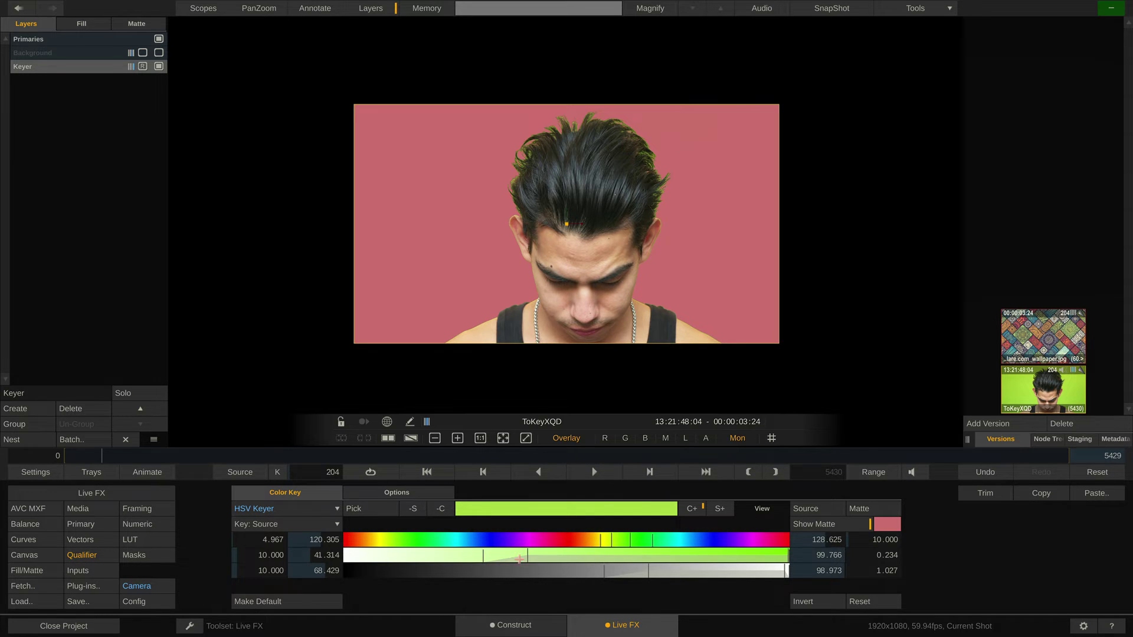
mouse_move(518, 559)
left_mouse_down()
mouse_move(418, 557)
mouse_move(500, 554)
left_mouse_up()
left_click_drag(643, 571, 514, 573)
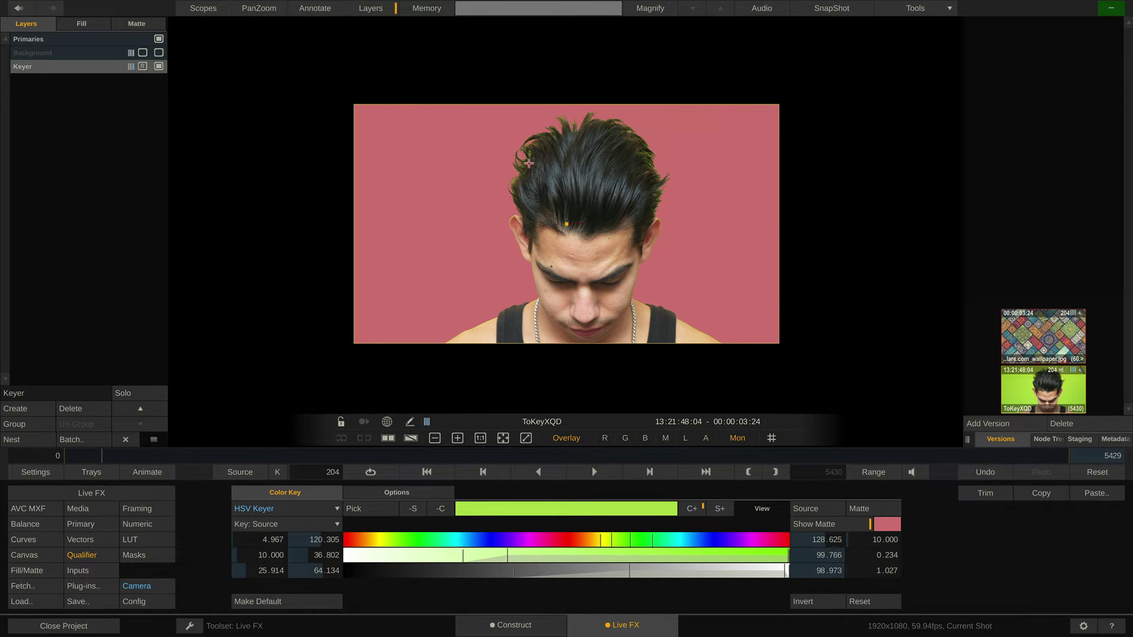
scroll(512, 121, "up", 3)
scroll(478, 109, "up", 4)
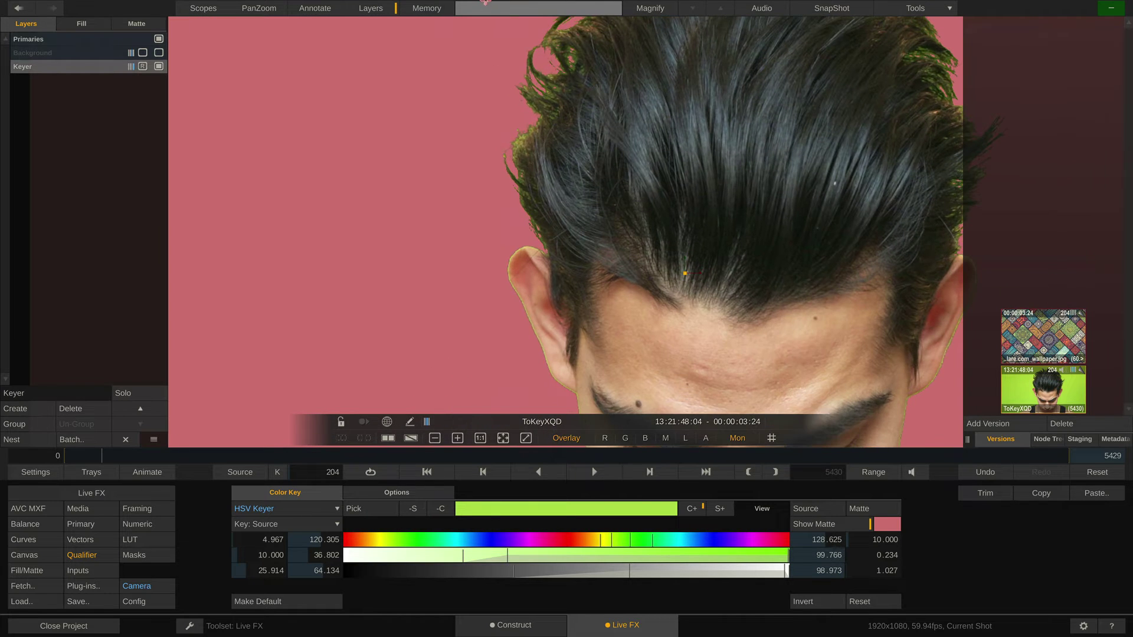
left_click_drag(565, 120, 541, 224)
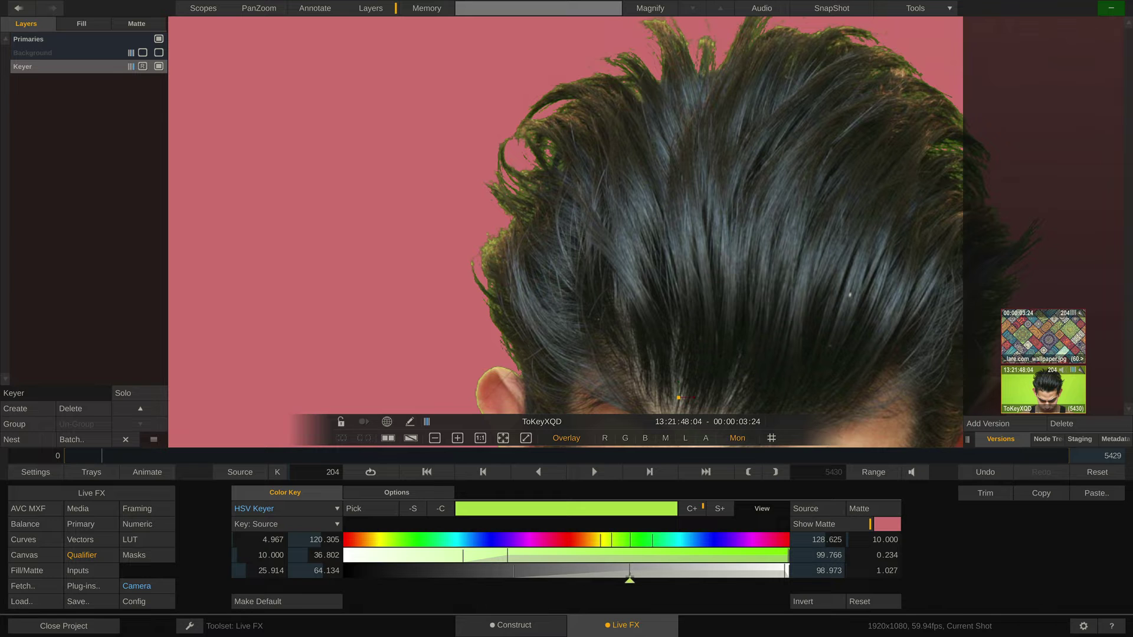
left_click_drag(620, 576, 598, 576)
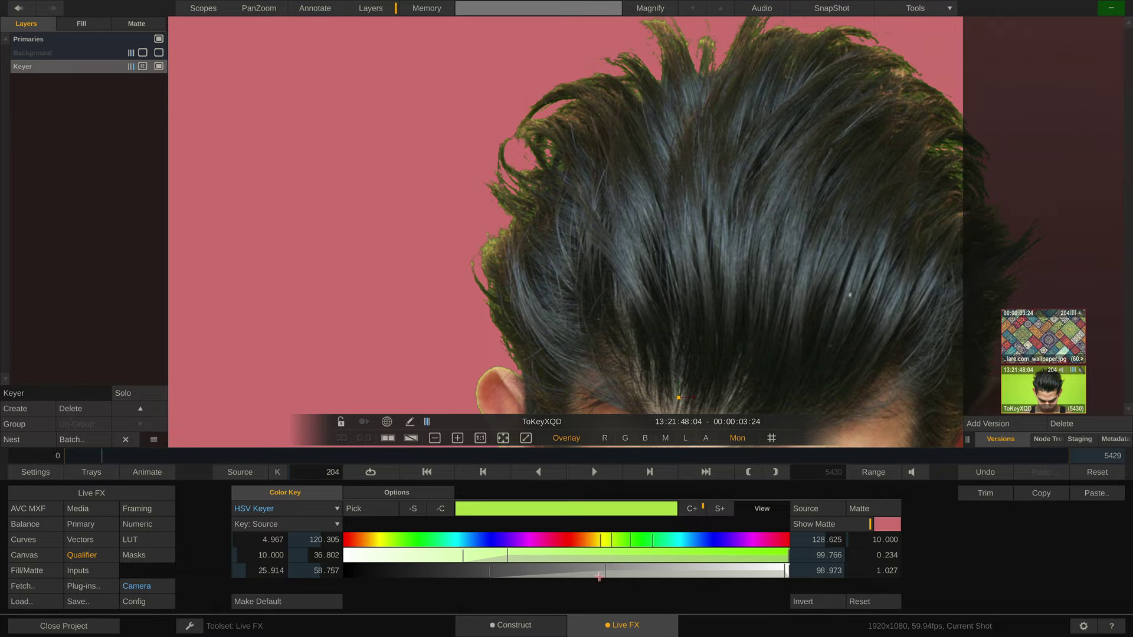
Hide the matte, enable the mandala Background layer, and apply Fill/Matte on the Keyer layer
left_click(831, 527)
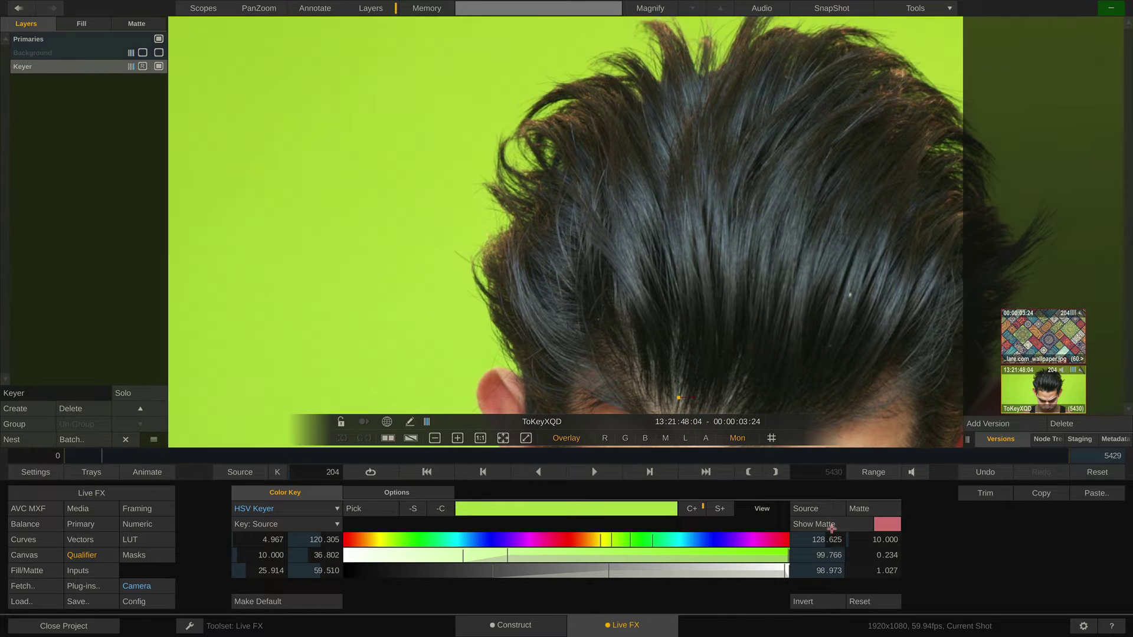
left_click(158, 52)
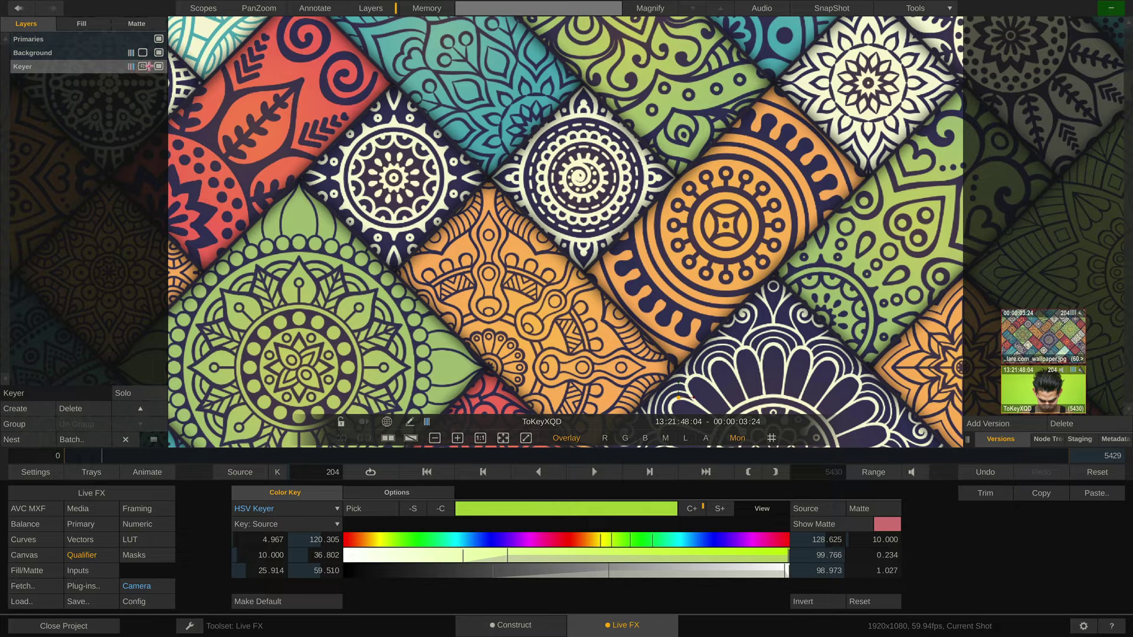
left_click(99, 53)
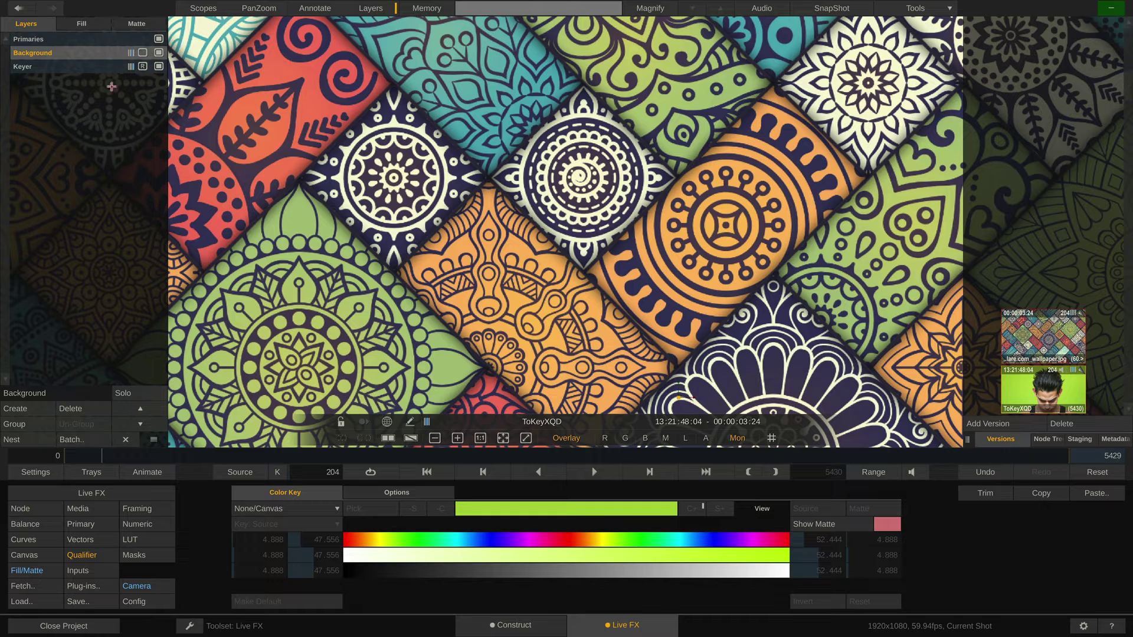
left_click(97, 68)
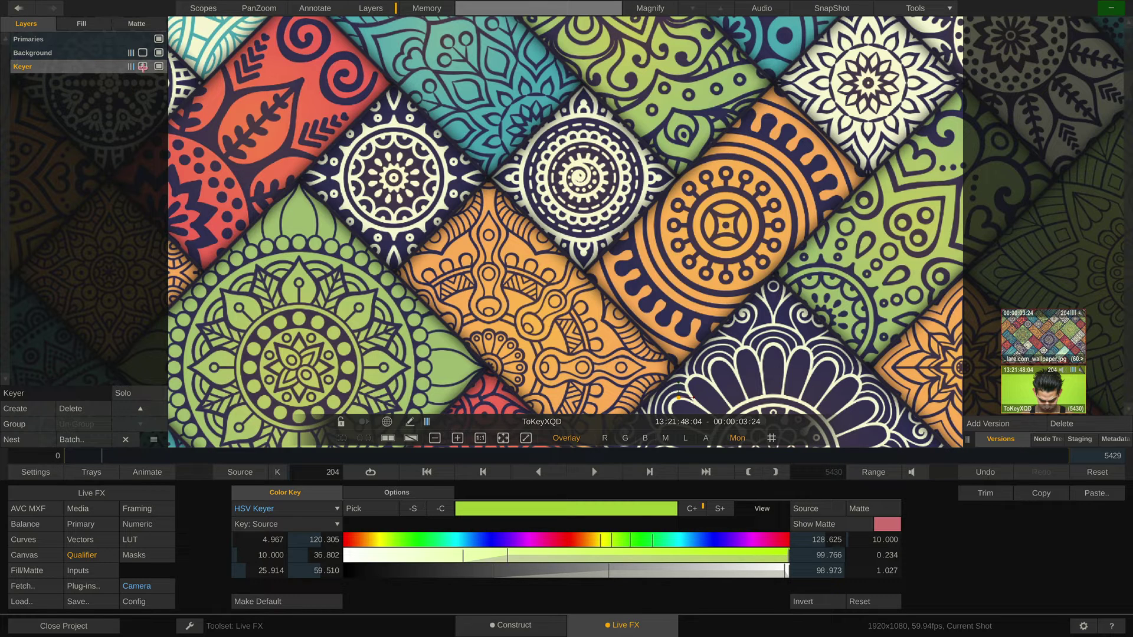
left_click(143, 66)
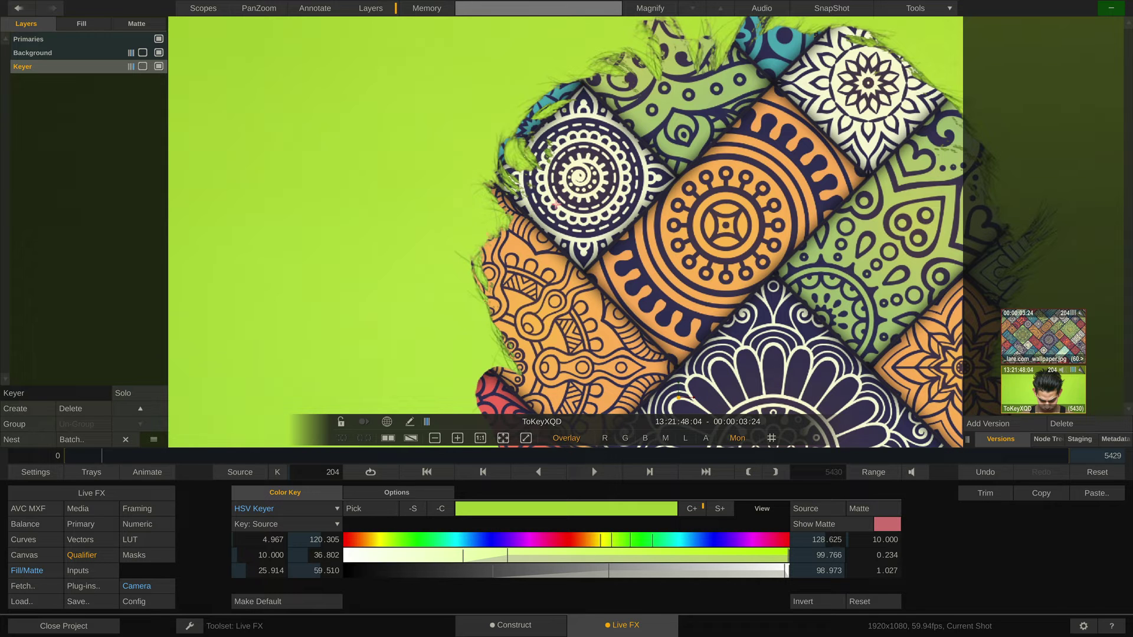
Invert the HSV Keyer so the mandala replaces the green backdrop, then zoom in on the hair
scroll(567, 232, "down", 5)
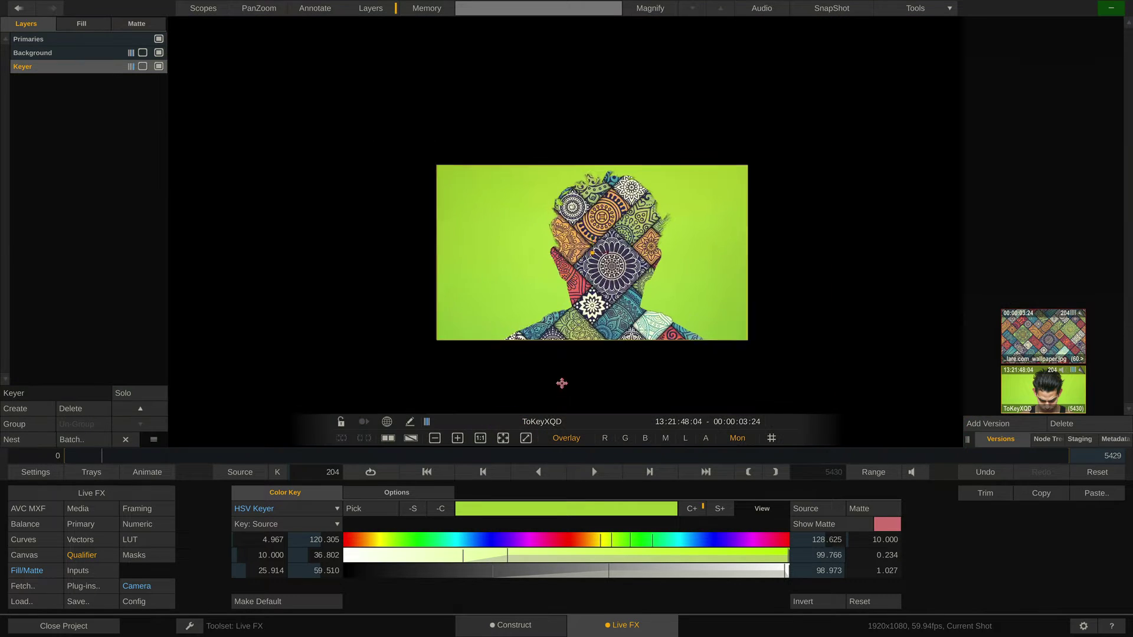
left_click(807, 601)
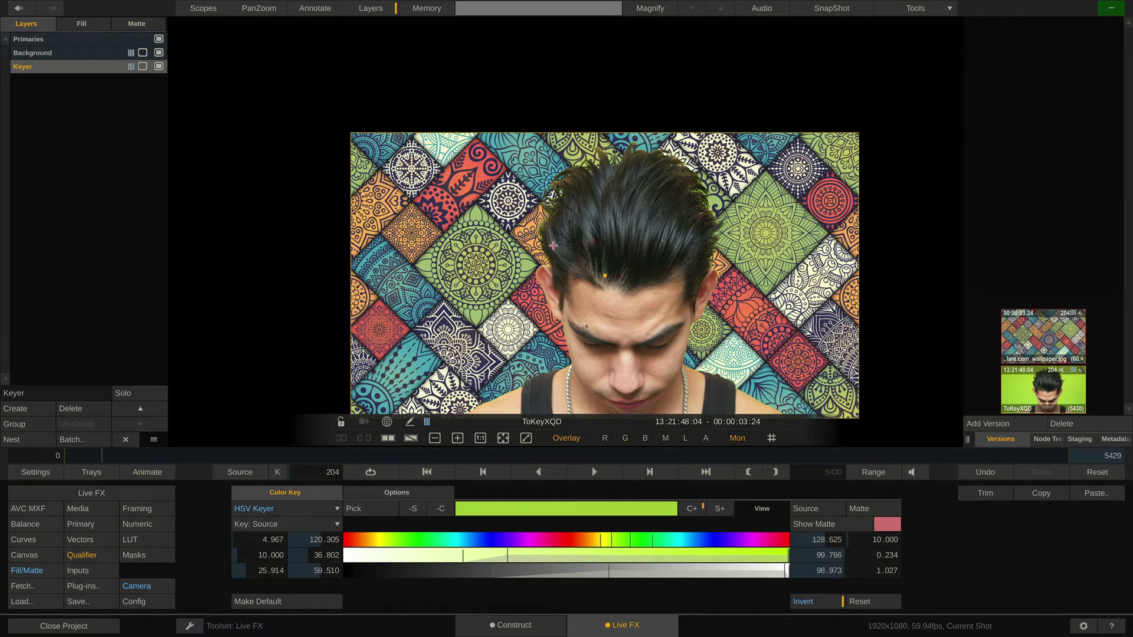
scroll(549, 251, "up", 3)
scroll(538, 199, "up", 4)
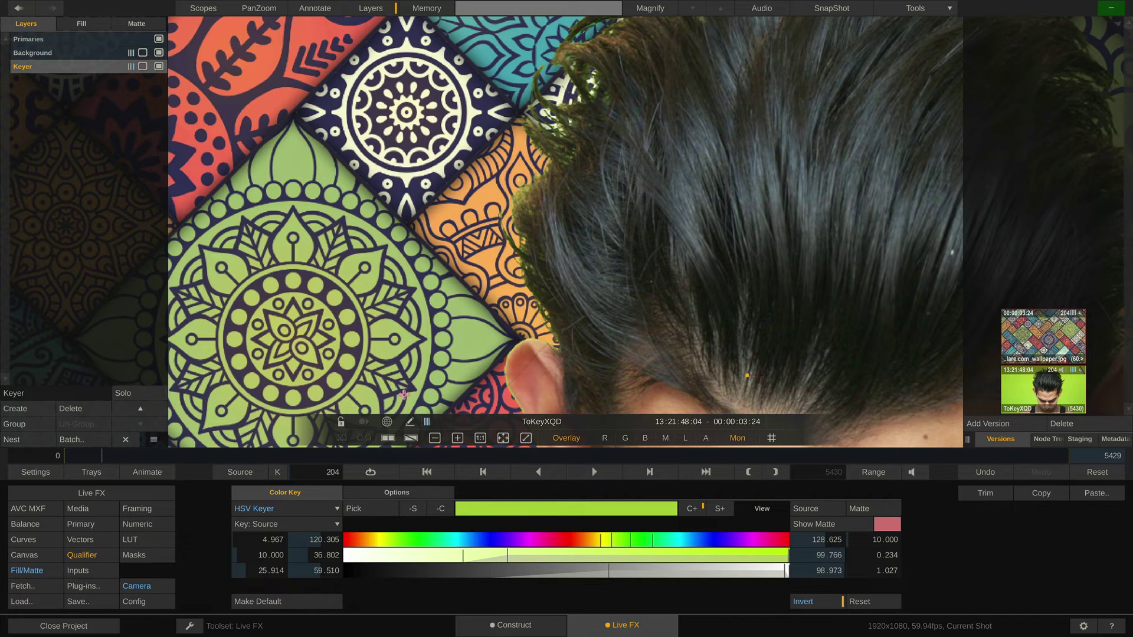
Open the Hue-Sat curve and pull saturation down for one hue range with a shoulder
left_click(42, 539)
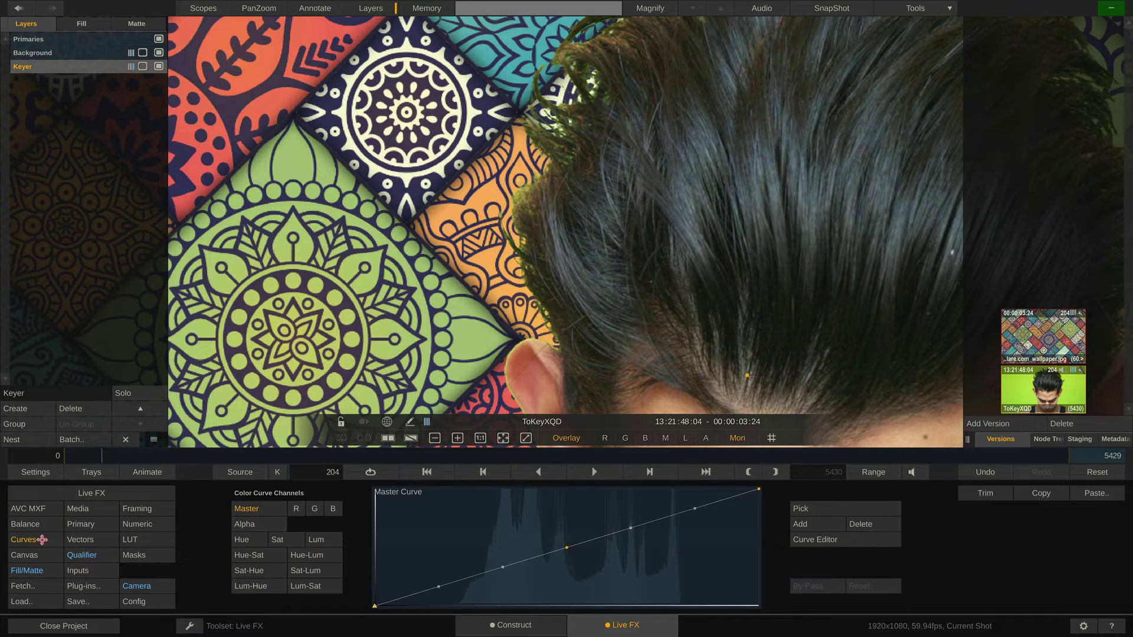
left_click(262, 555)
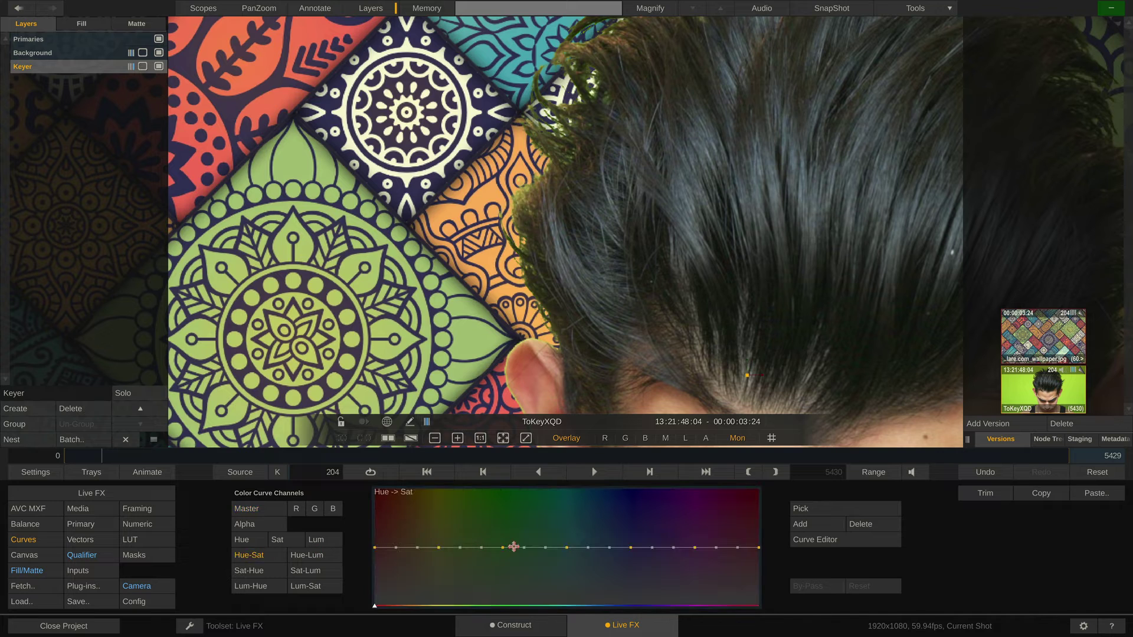
left_click_drag(501, 546, 500, 590)
left_click_drag(439, 547, 458, 580)
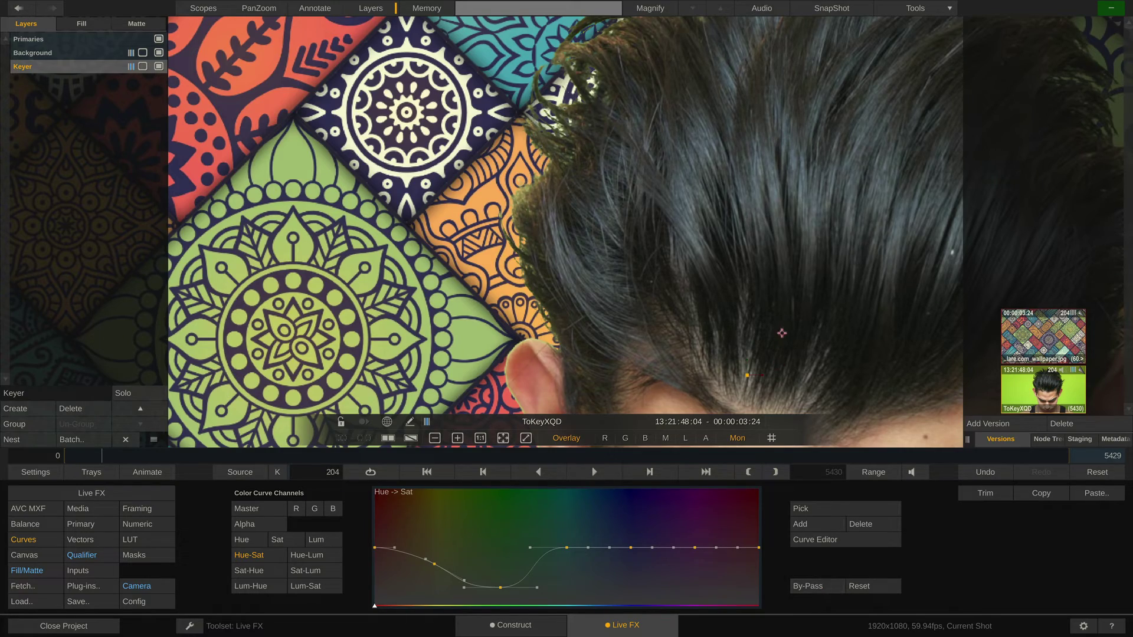
scroll(671, 209, "down", 5)
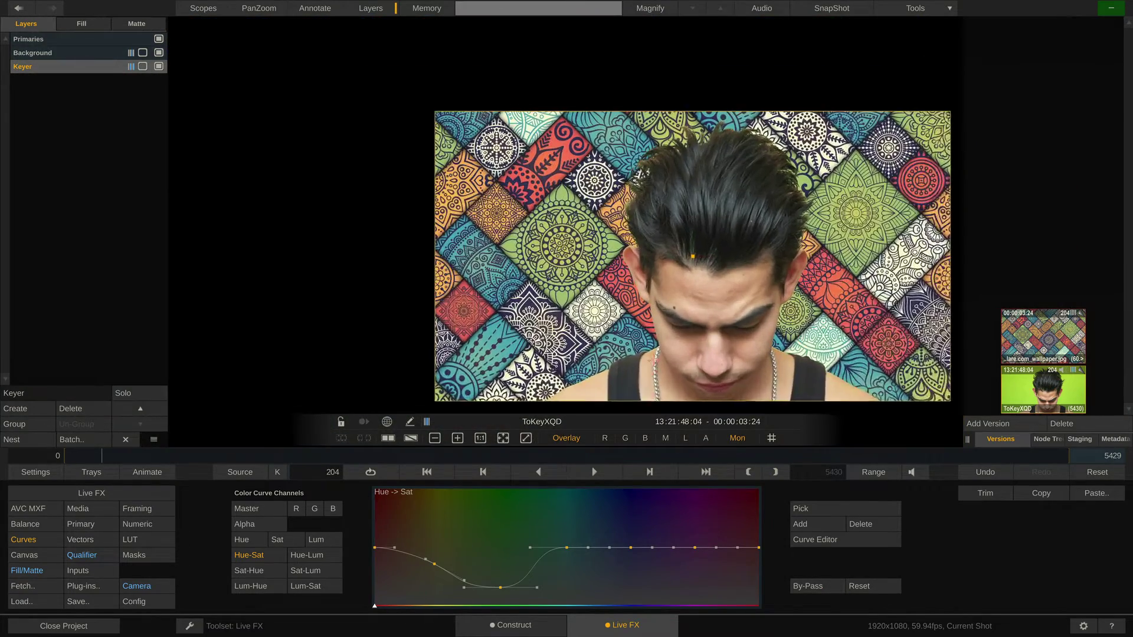
scroll(653, 358, "up", 1)
left_click_drag(696, 344, 568, 317)
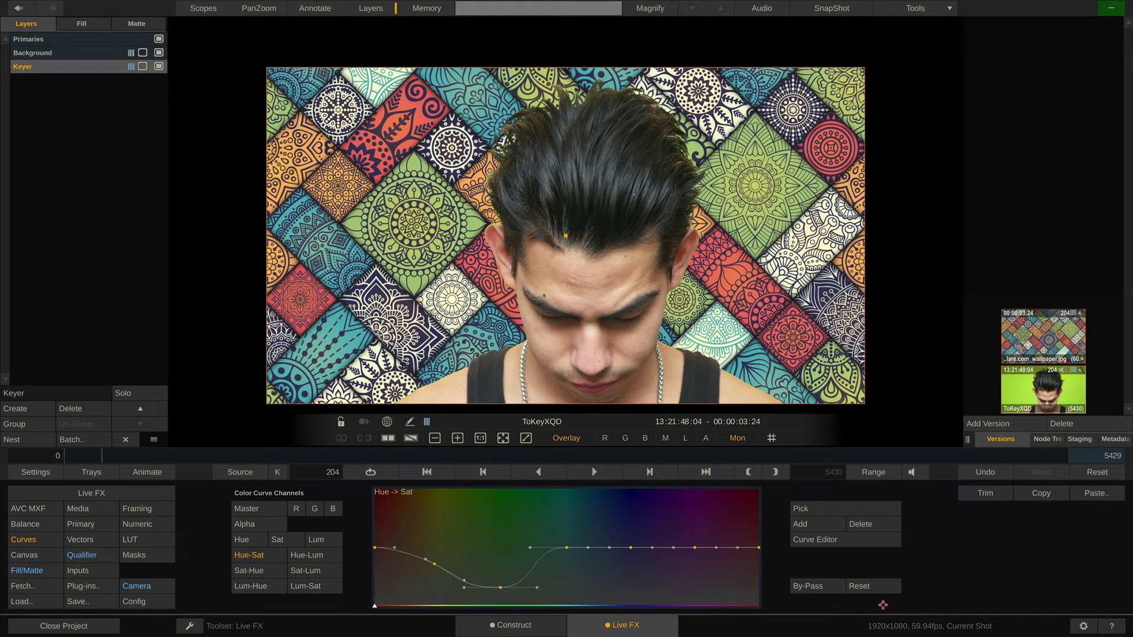
Reset the Hue-Sat curve to flat and bring up the Keyer's Options page
left_click(860, 586)
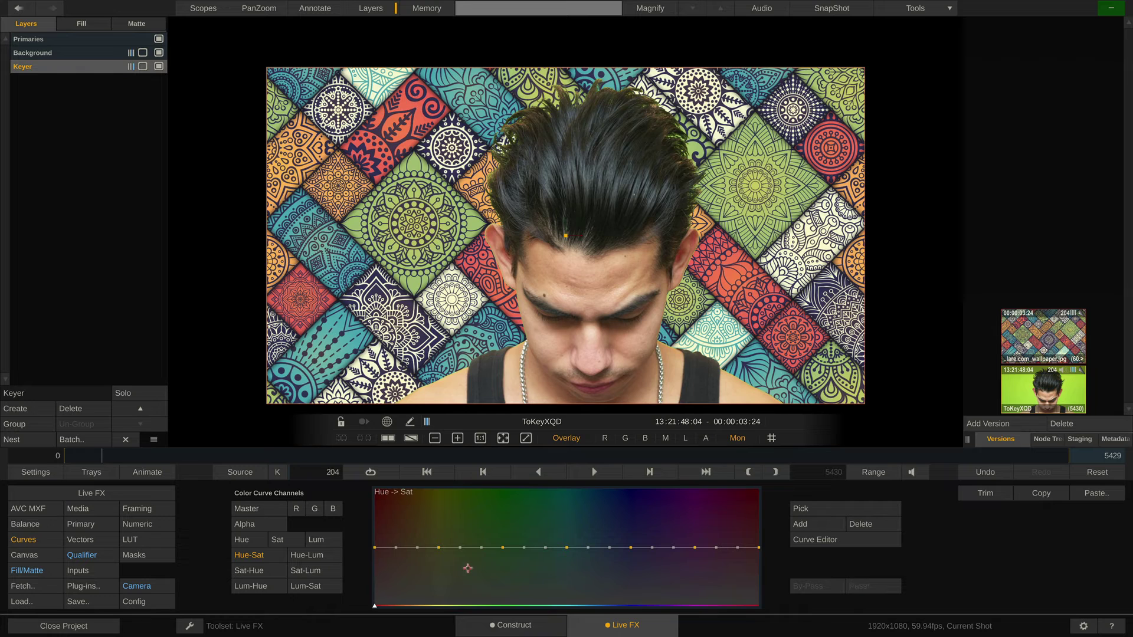
left_click(91, 556)
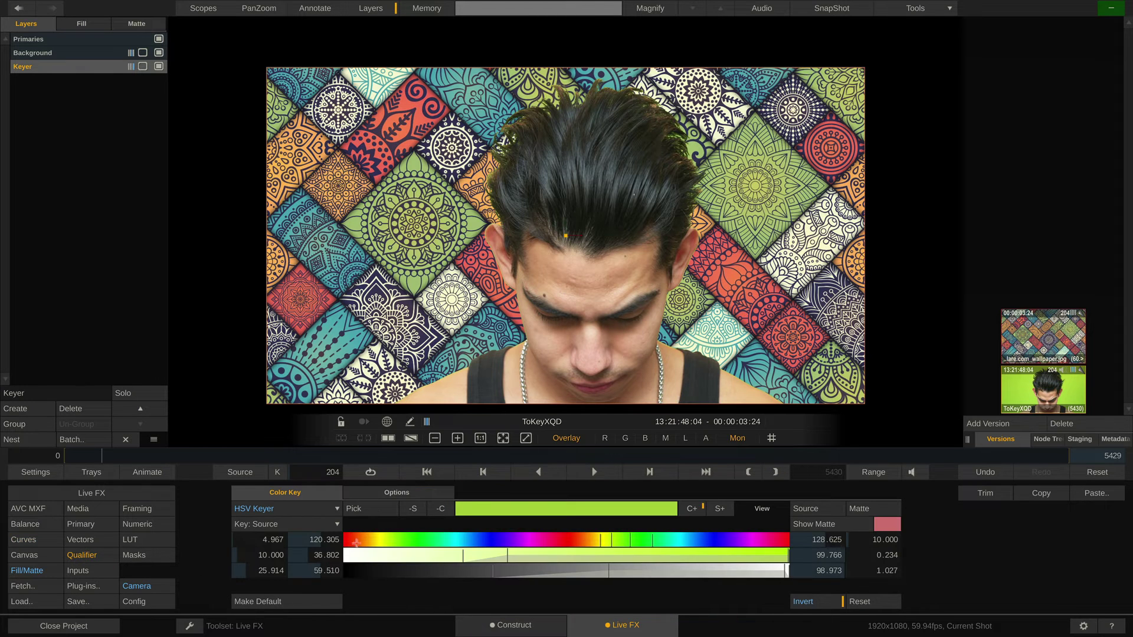
left_click(396, 494)
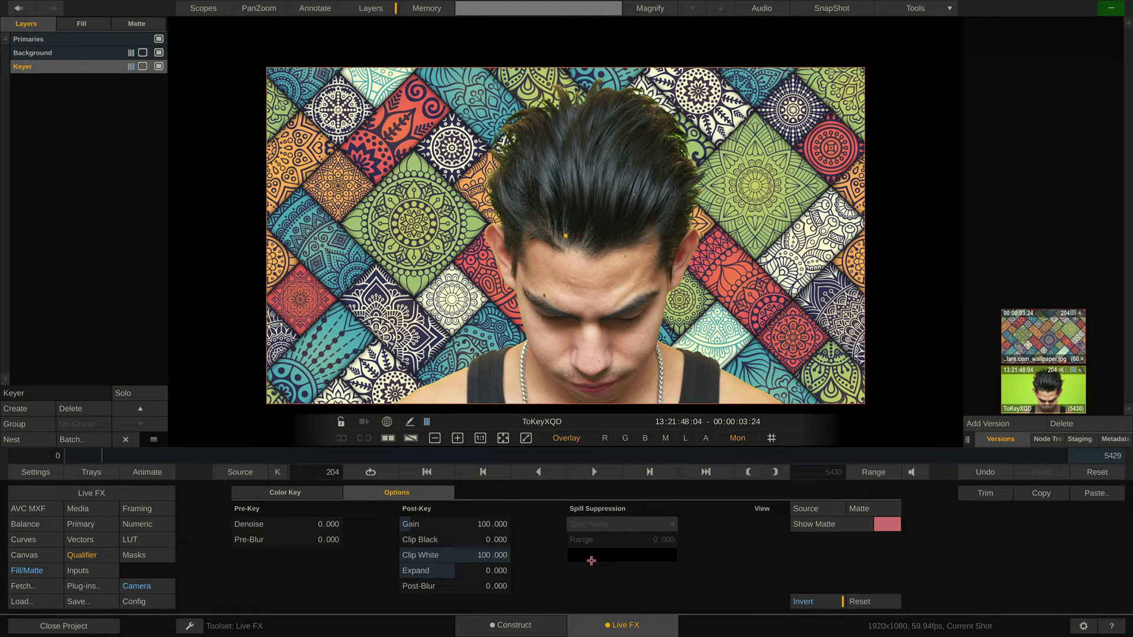
Set the Color Key's Key input to Tx Fill
left_click(321, 491)
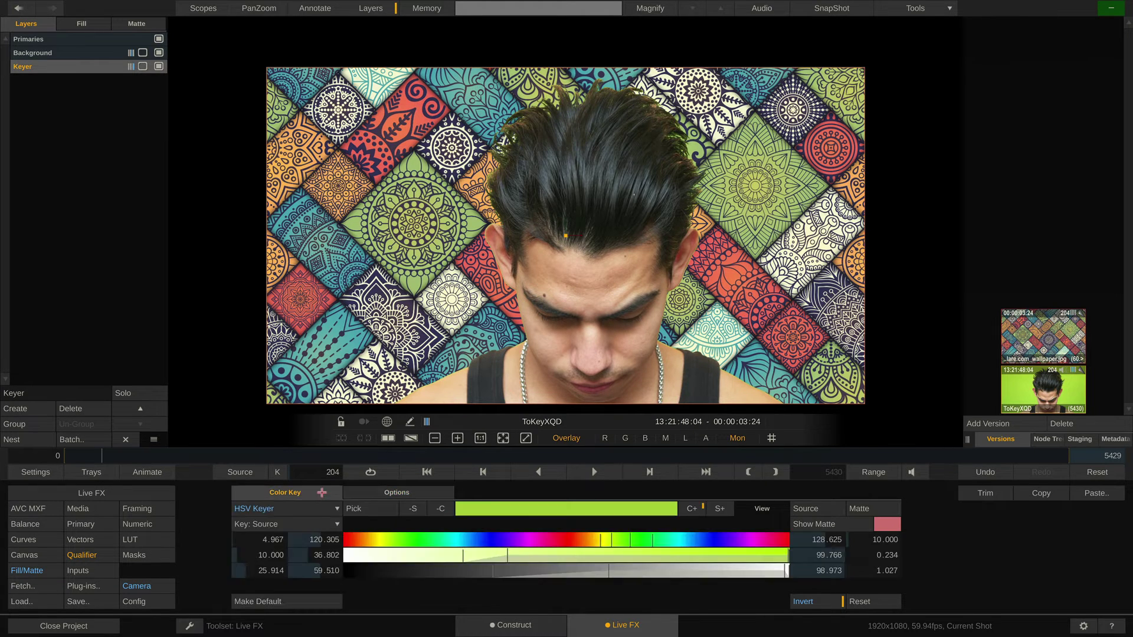
left_click(321, 525)
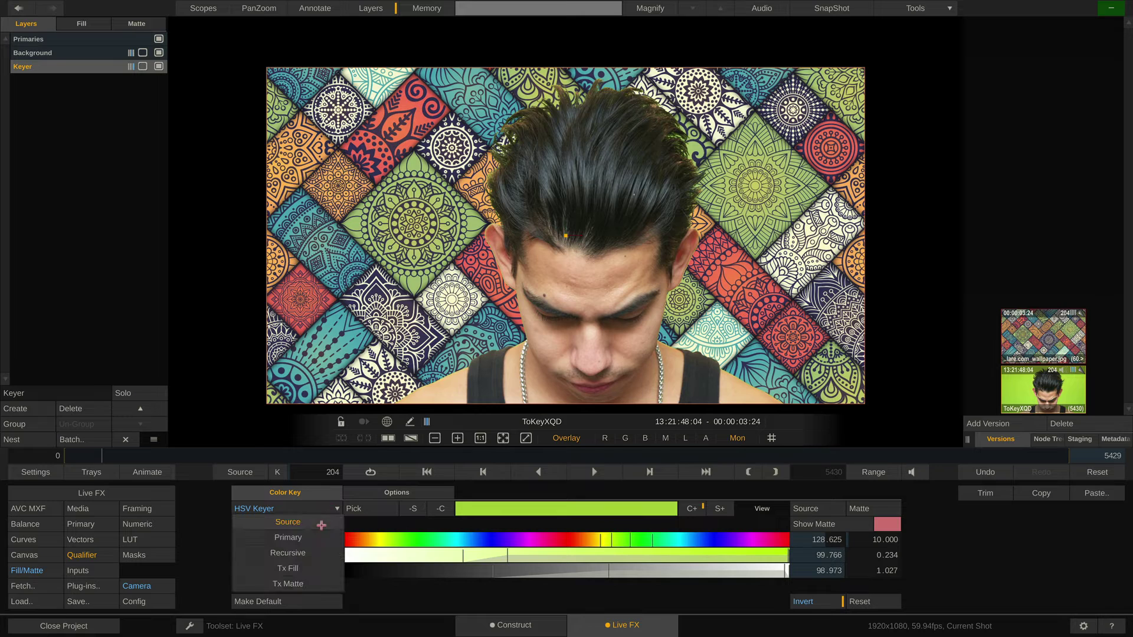
left_click(310, 569)
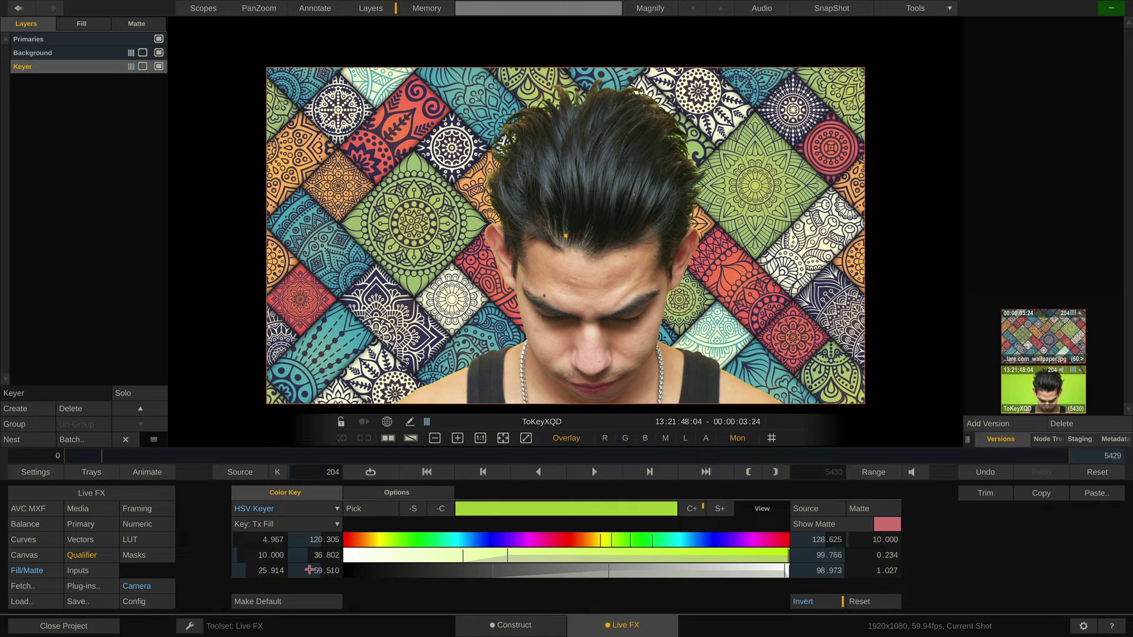
In Fill/Matte, toggle the layer's Recursive (Grade) off and back on
left_click(47, 571)
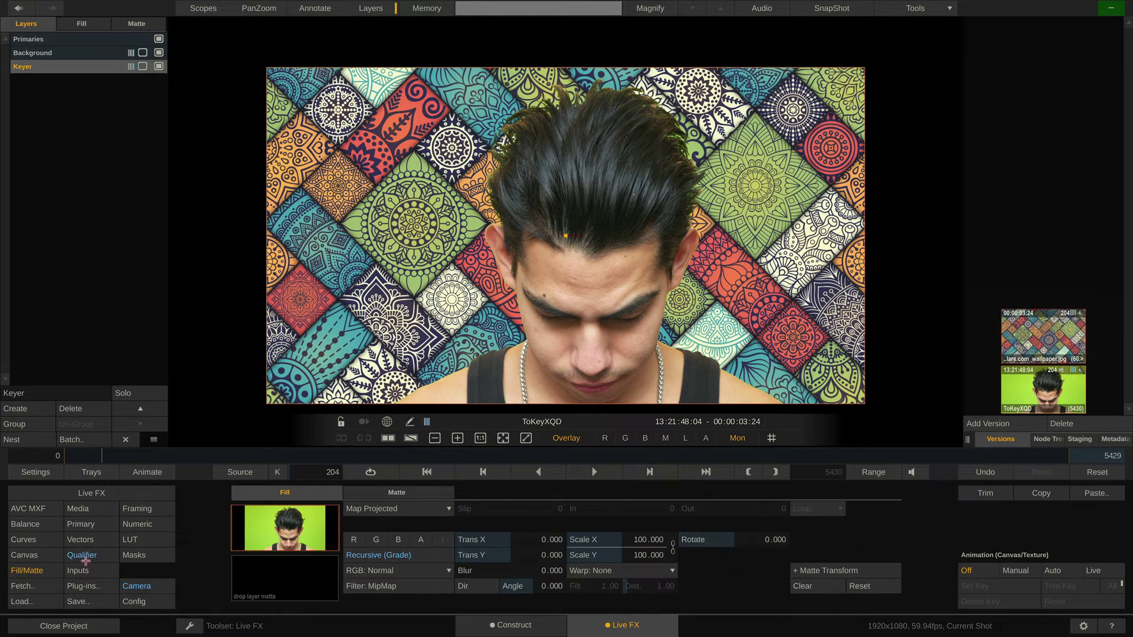
left_click(428, 556)
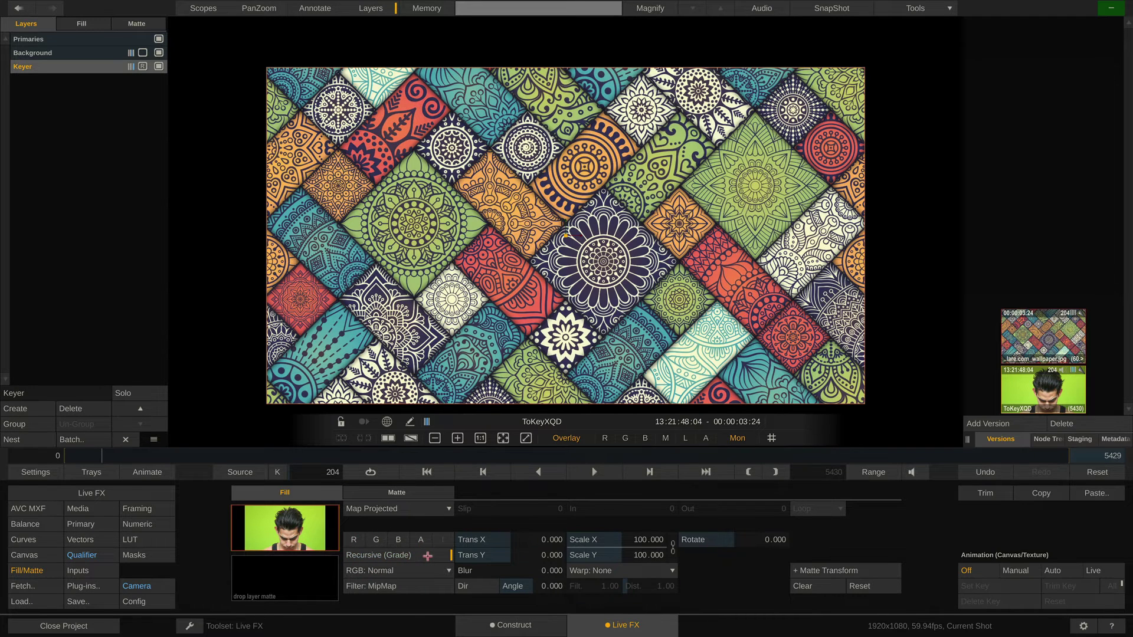
left_click(428, 555)
Sample the green screen colour as the Keyer's spill colour
left_click(82, 556)
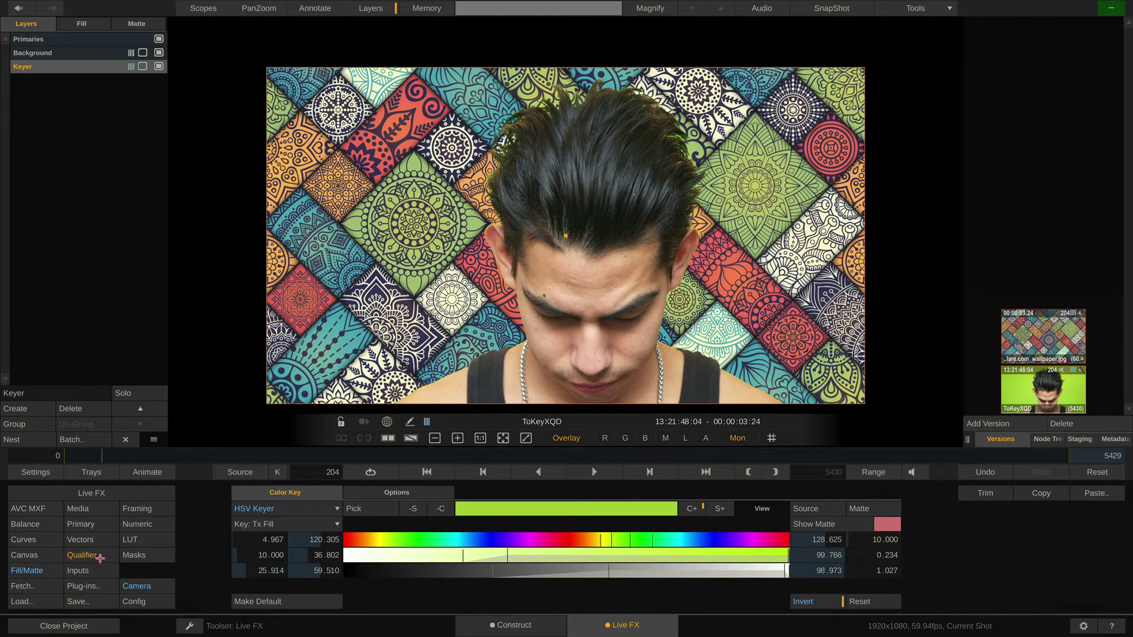
left_click(354, 493)
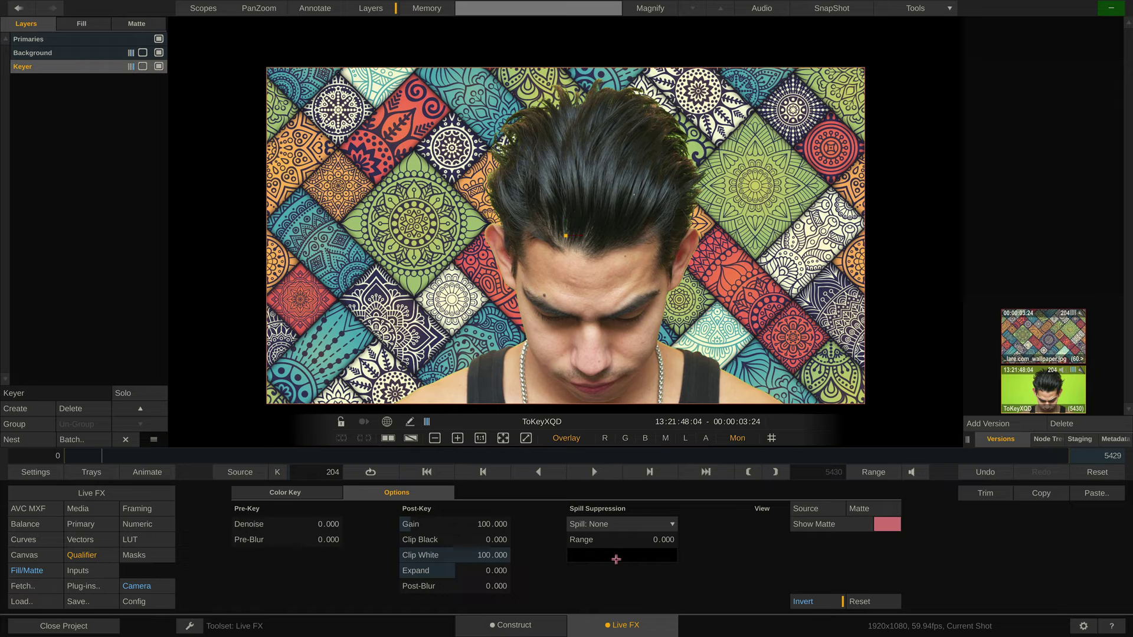
left_click(616, 558)
left_click(363, 176)
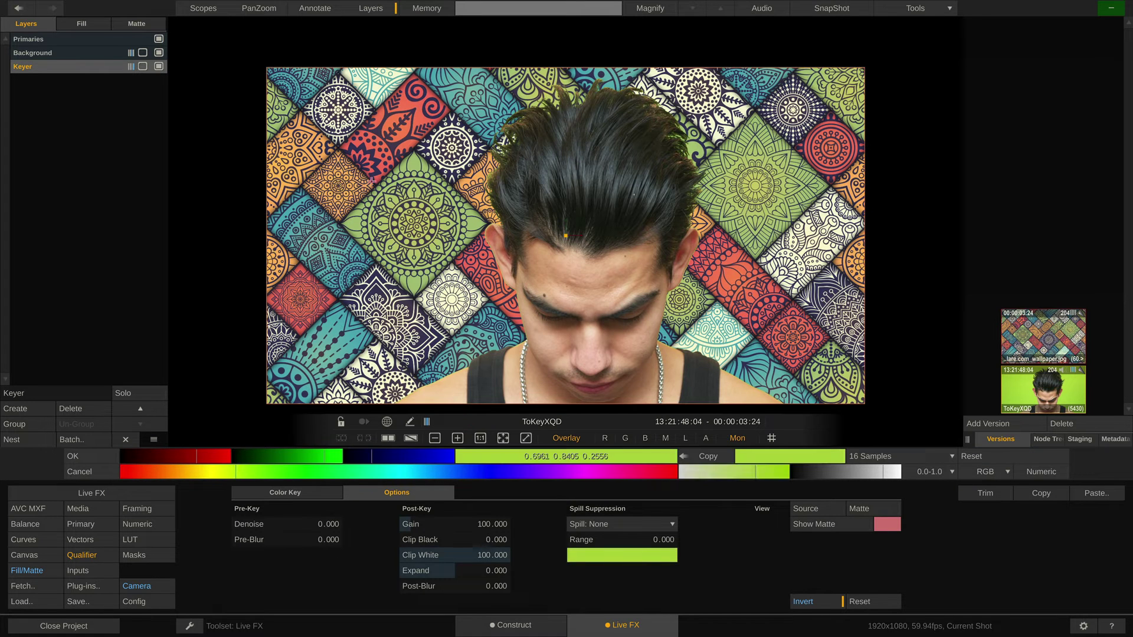
left_click(378, 191)
left_click(75, 456)
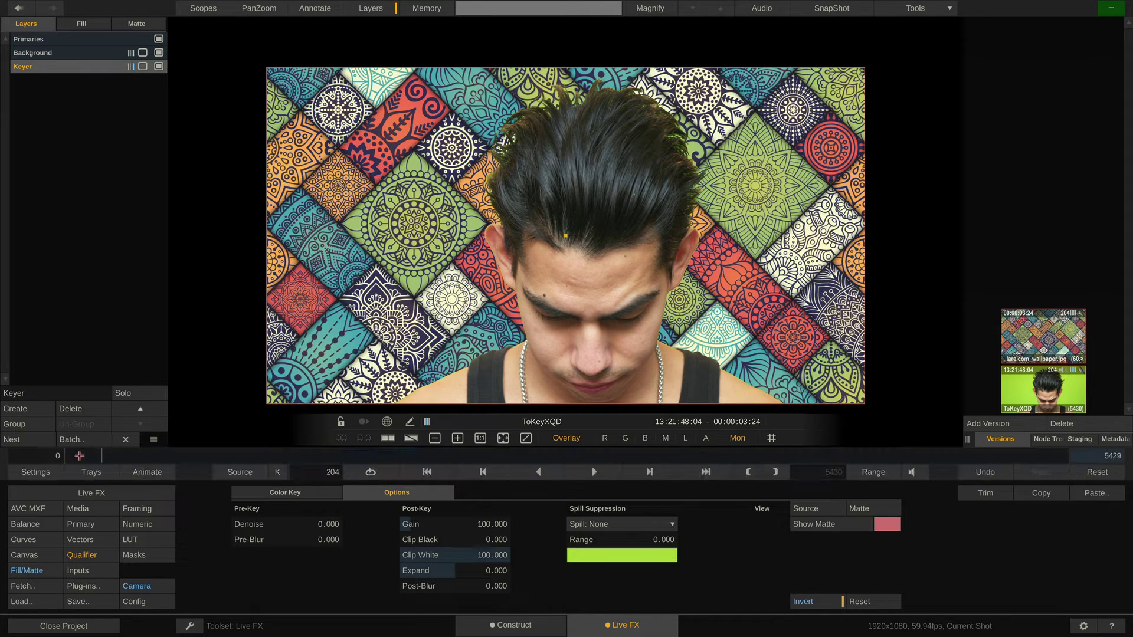
Set spill suppression to Desaturate and widen its range to about 13.5
left_click(673, 523)
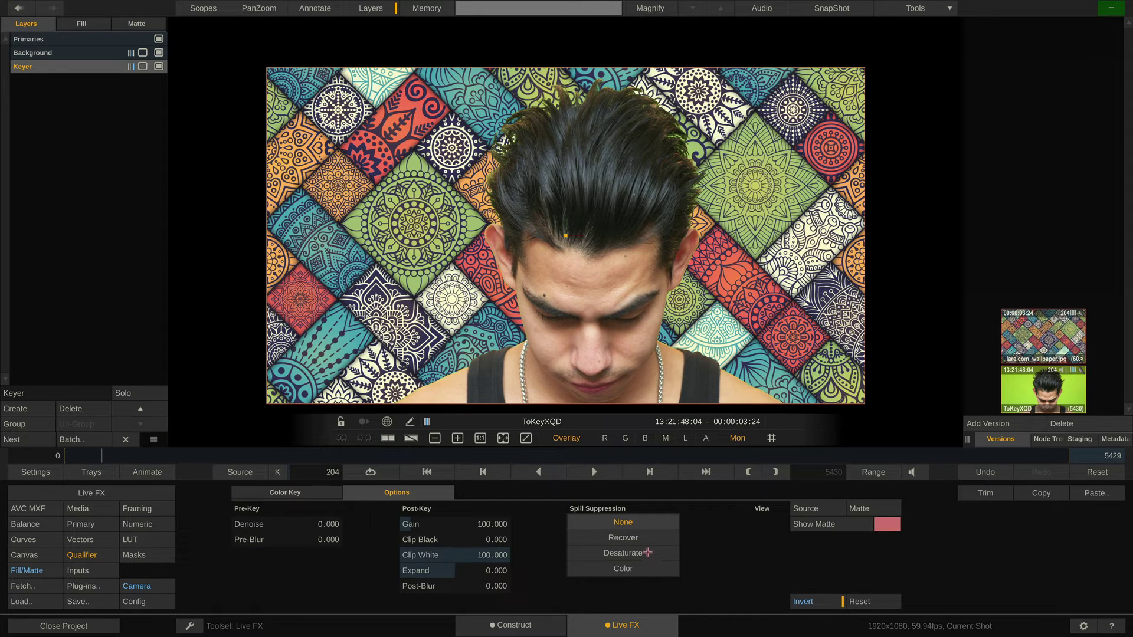
left_click(656, 554)
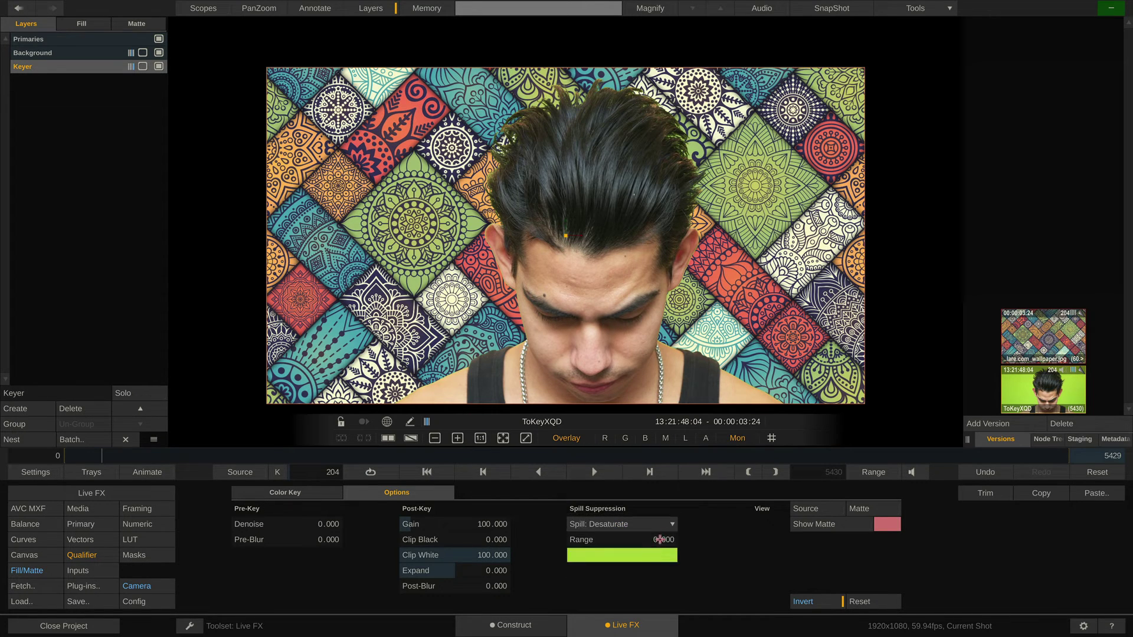
left_click_drag(649, 540, 663, 560)
scroll(496, 199, "up", 3)
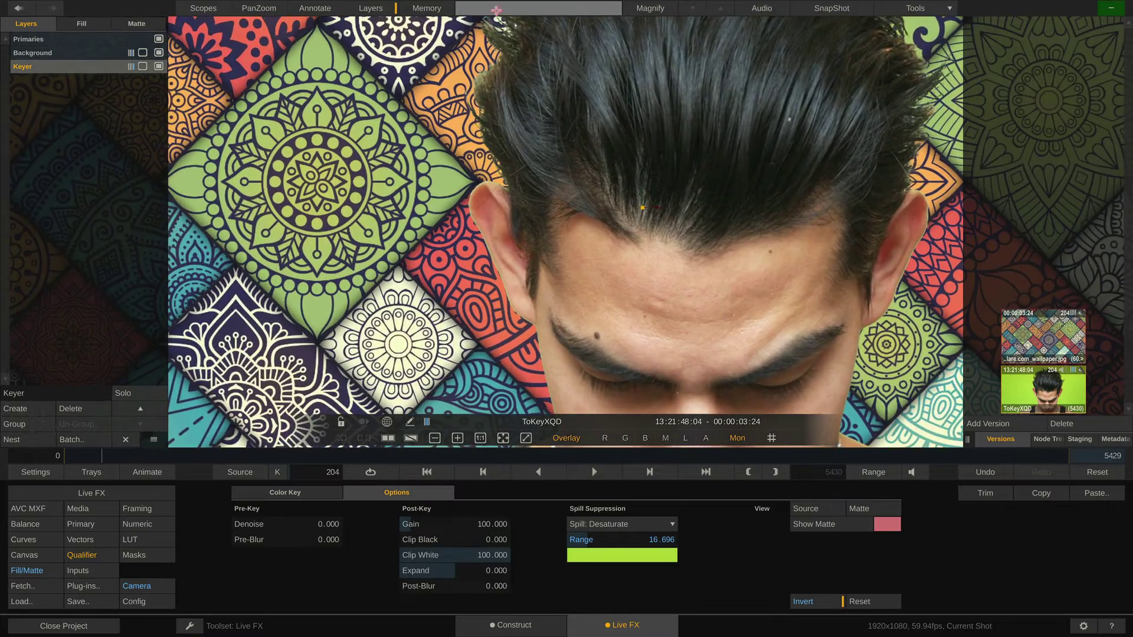
scroll(512, 104, "up", 2)
scroll(512, 104, "down", 3)
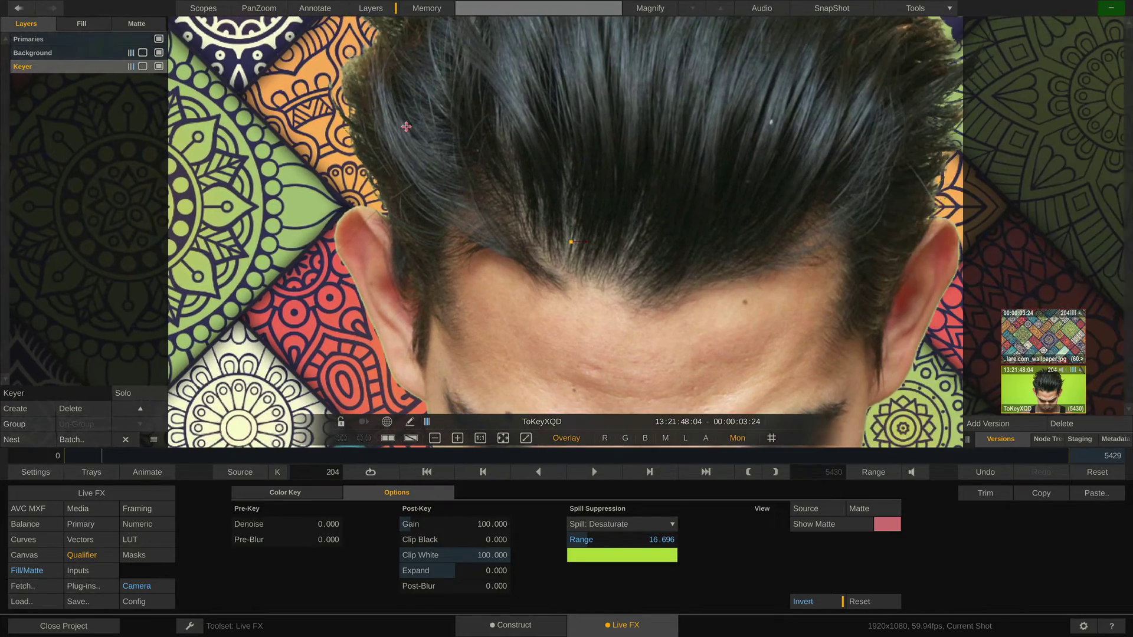
Compare spill suppression None against Desaturate, ending on Desaturate
left_click(657, 529)
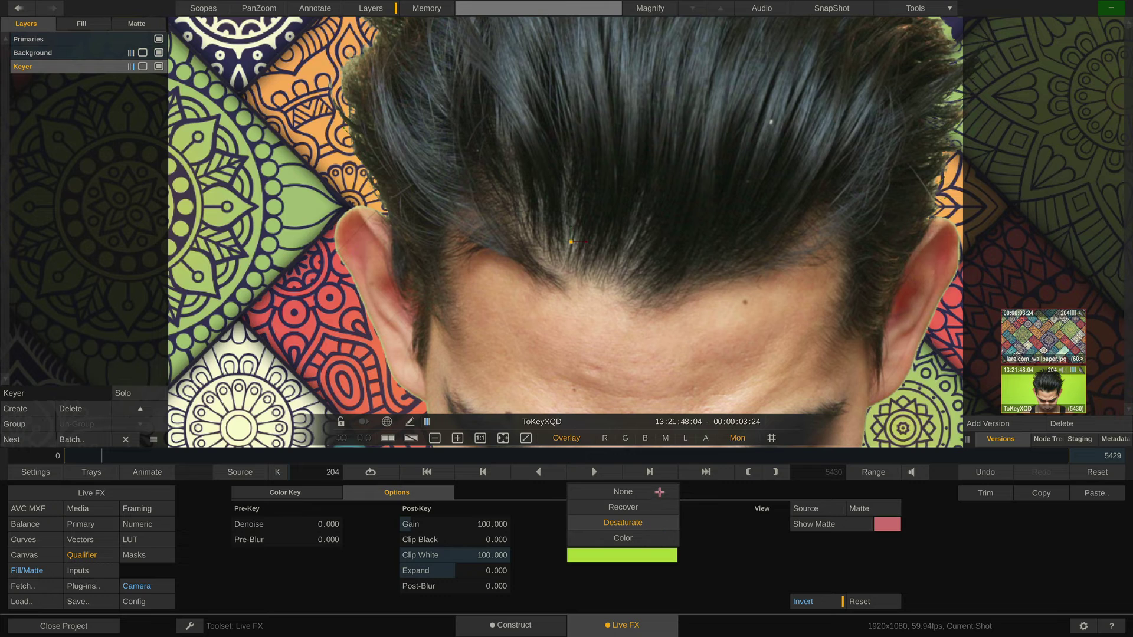
left_click(659, 492)
left_click(657, 527)
left_click(647, 553)
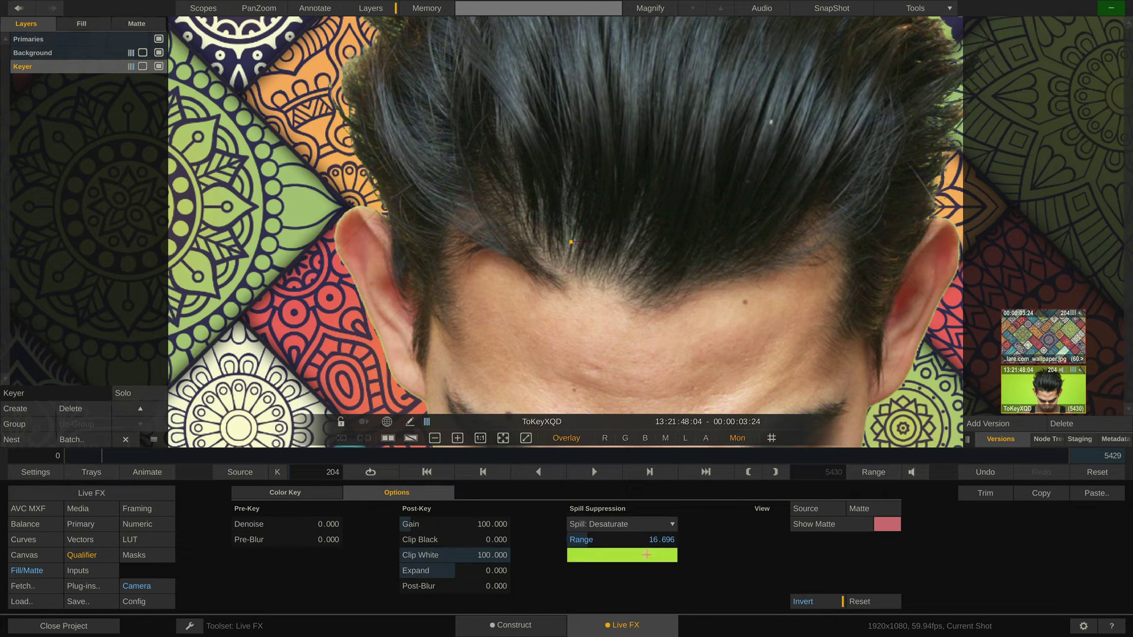
scroll(646, 249, "down", 5)
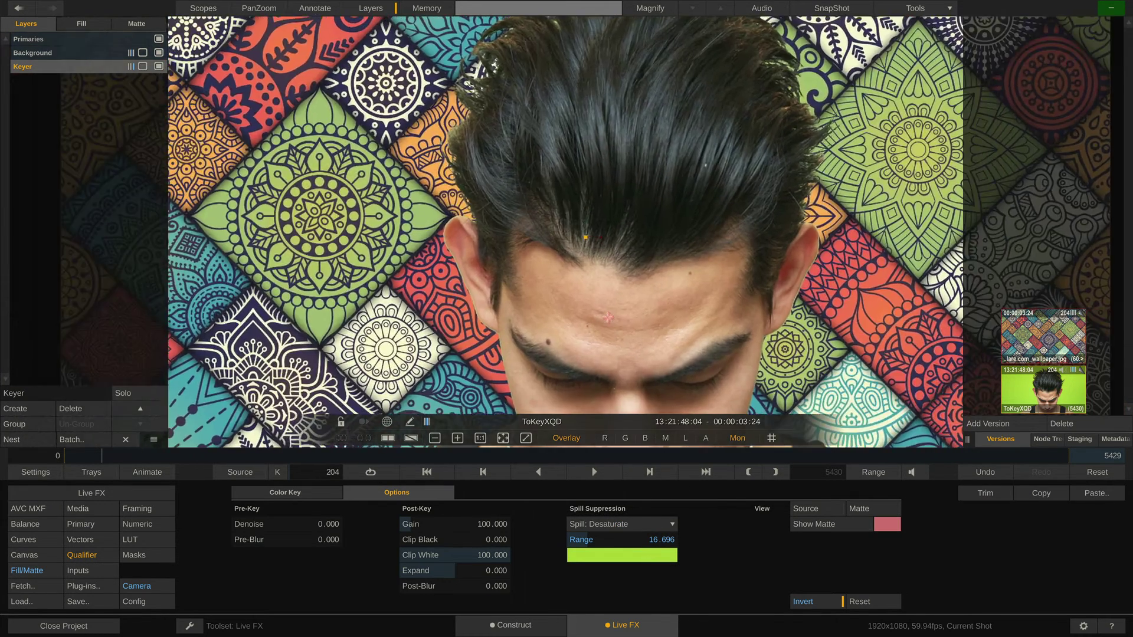
Try Recover spill suppression with a slightly lower range, then switch it to None
left_click(667, 524)
left_click(653, 508)
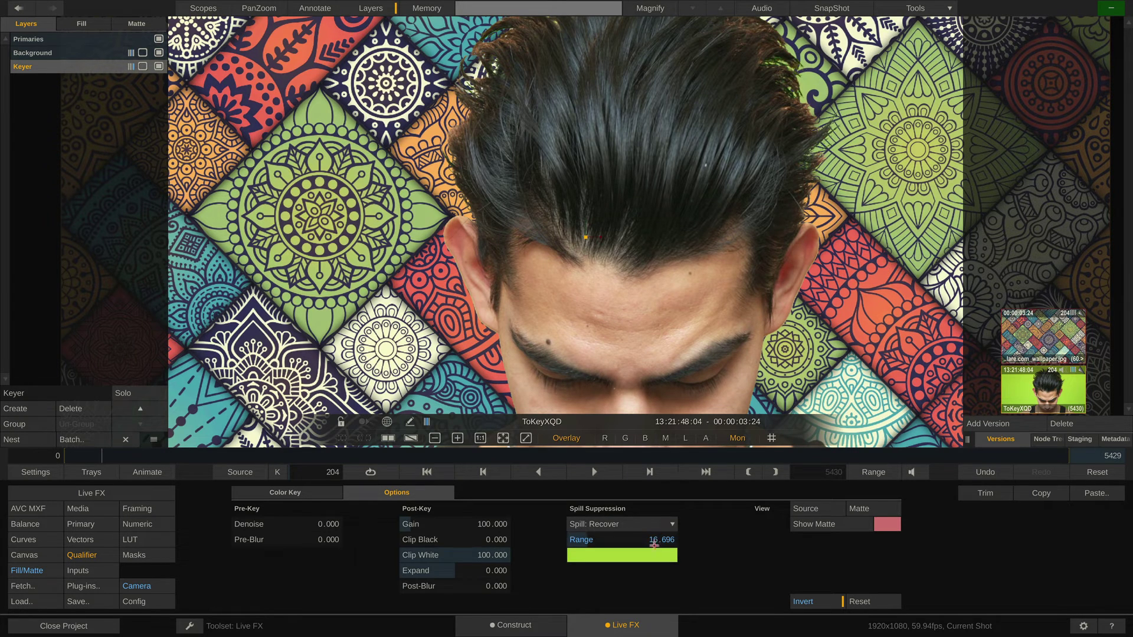
left_click_drag(655, 539, 654, 540)
left_click(665, 525)
left_click(656, 508)
left_click(655, 522)
Set spill suppression to Recover and play the keyed clip
left_click(649, 537)
left_click(593, 472)
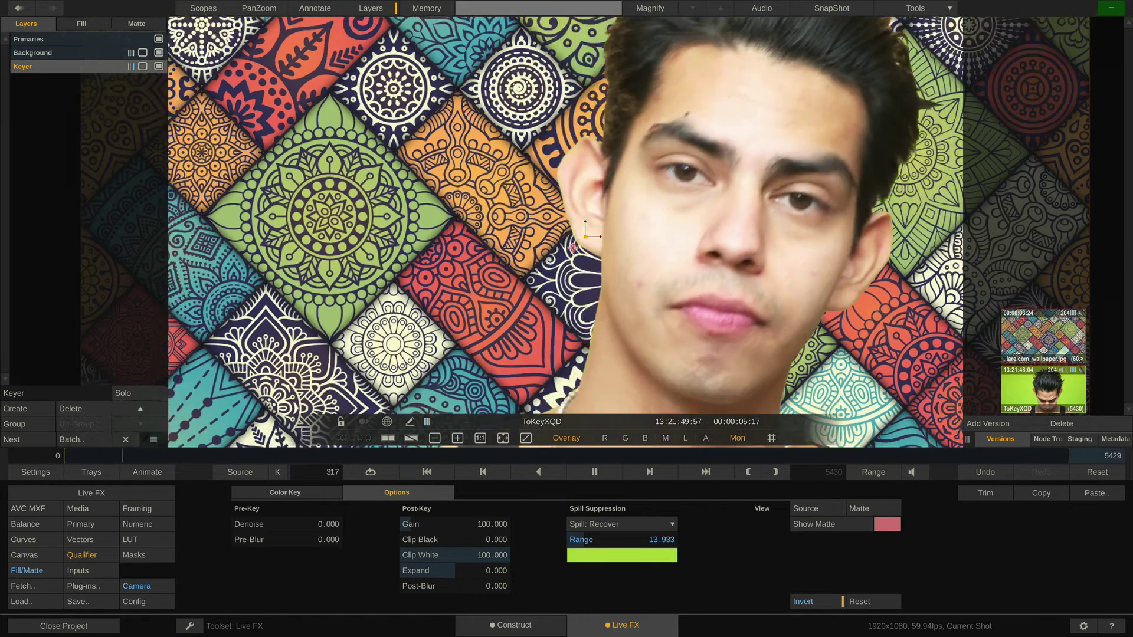
scroll(568, 269, "down", 3)
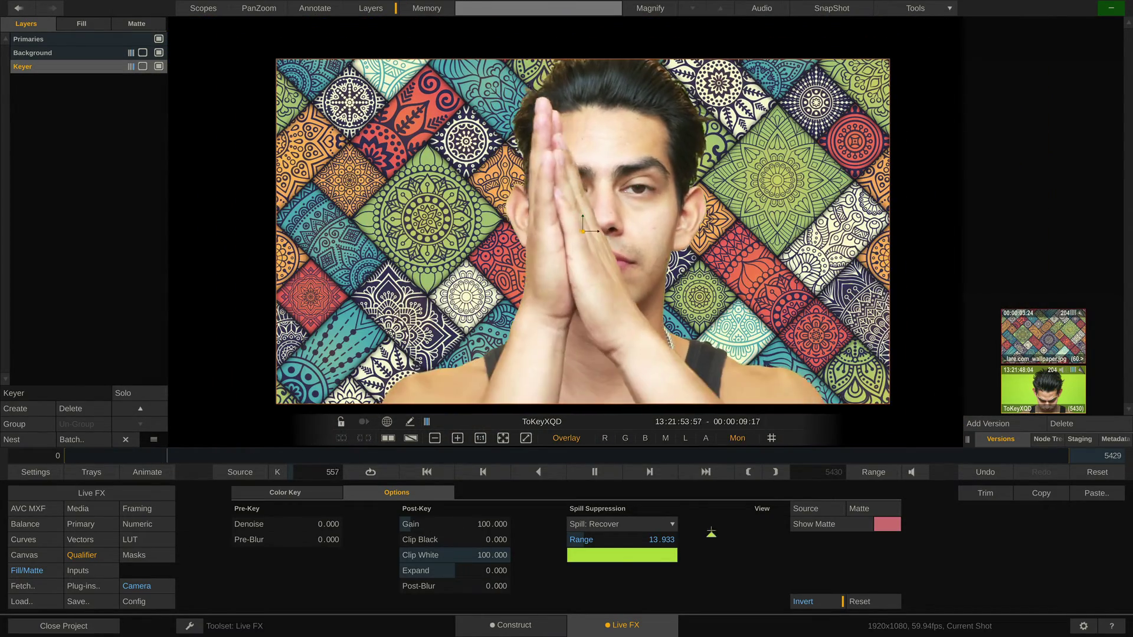
Check the key's matte from the Color Key settings, then hide it to view the composite
left_click(820, 524)
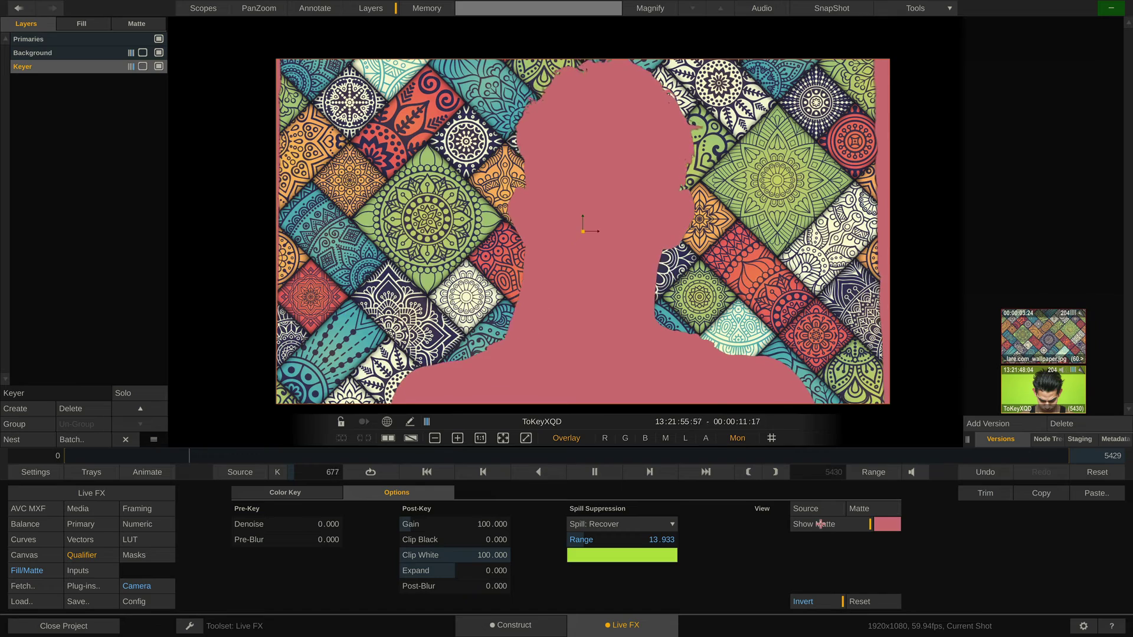
left_click(315, 495)
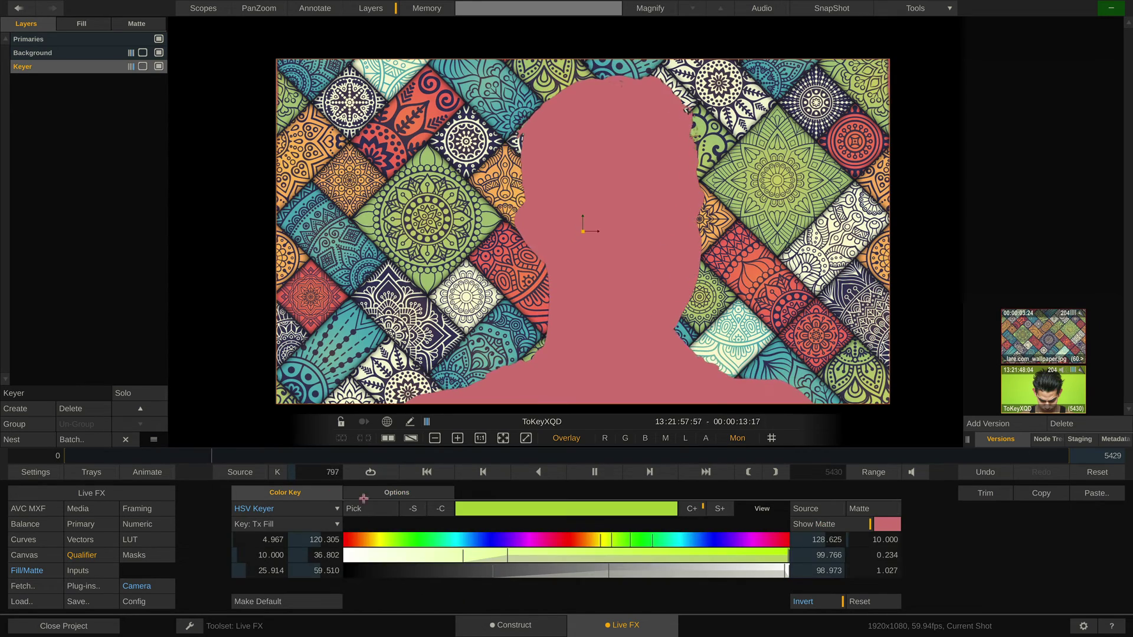
left_click(820, 523)
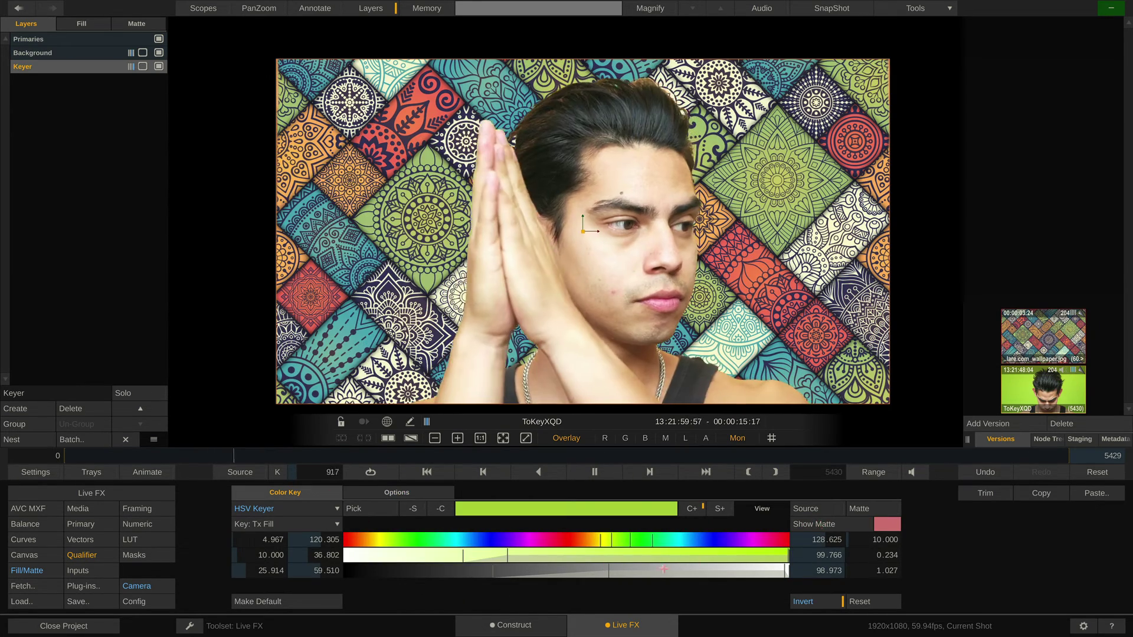
Add a layer named Color with Gamma Master 1.015 and saturation 93.183
left_click(12, 409)
type("Color")
key("Return")
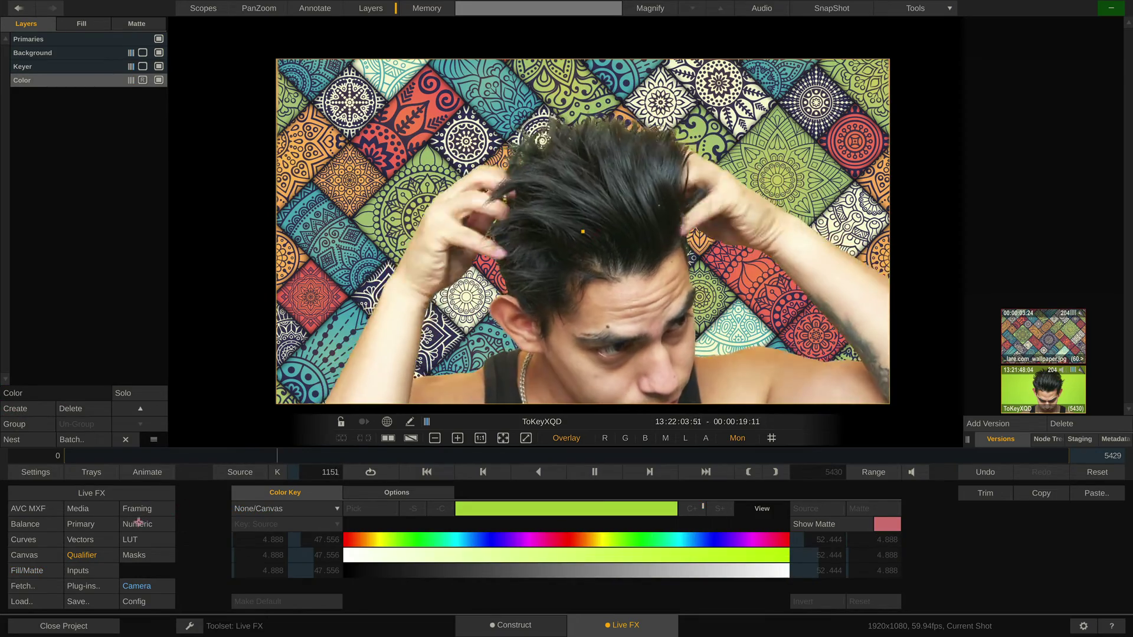
left_click(136, 524)
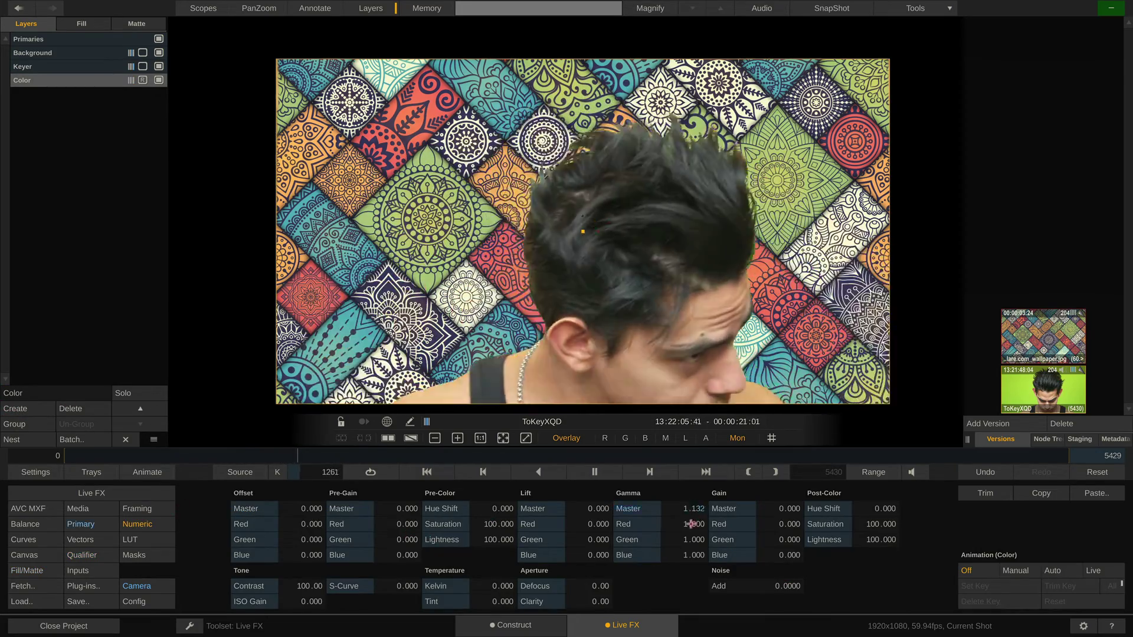
left_click_drag(685, 508, 781, 513)
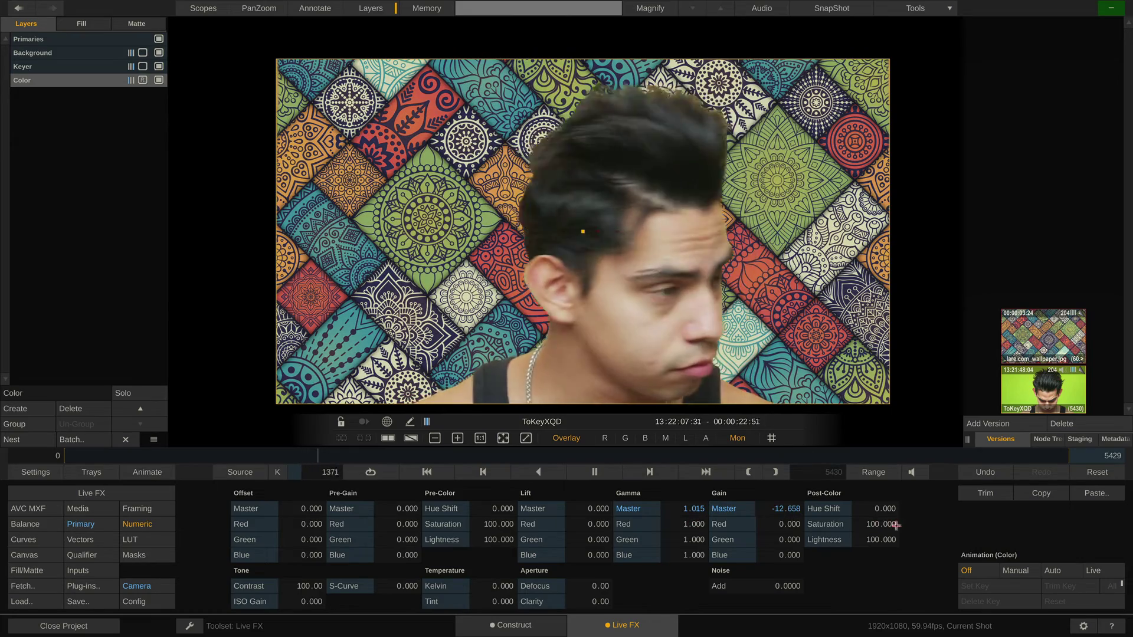
left_click_drag(888, 526, 876, 529)
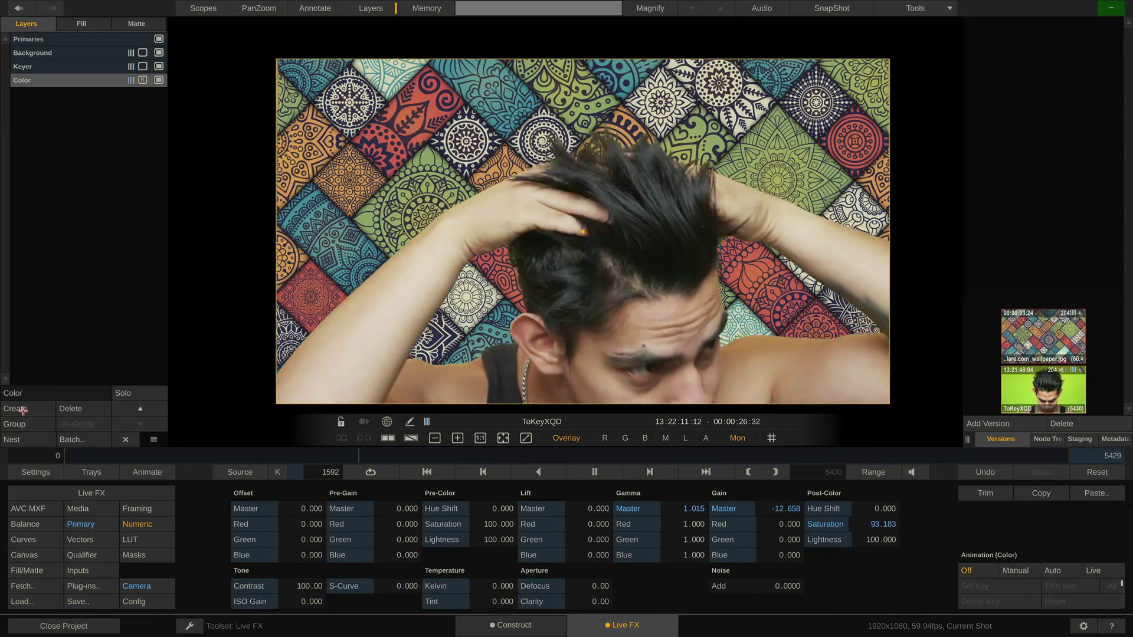
Add another layer named Plugin
left_click(23, 409)
type("Plugin")
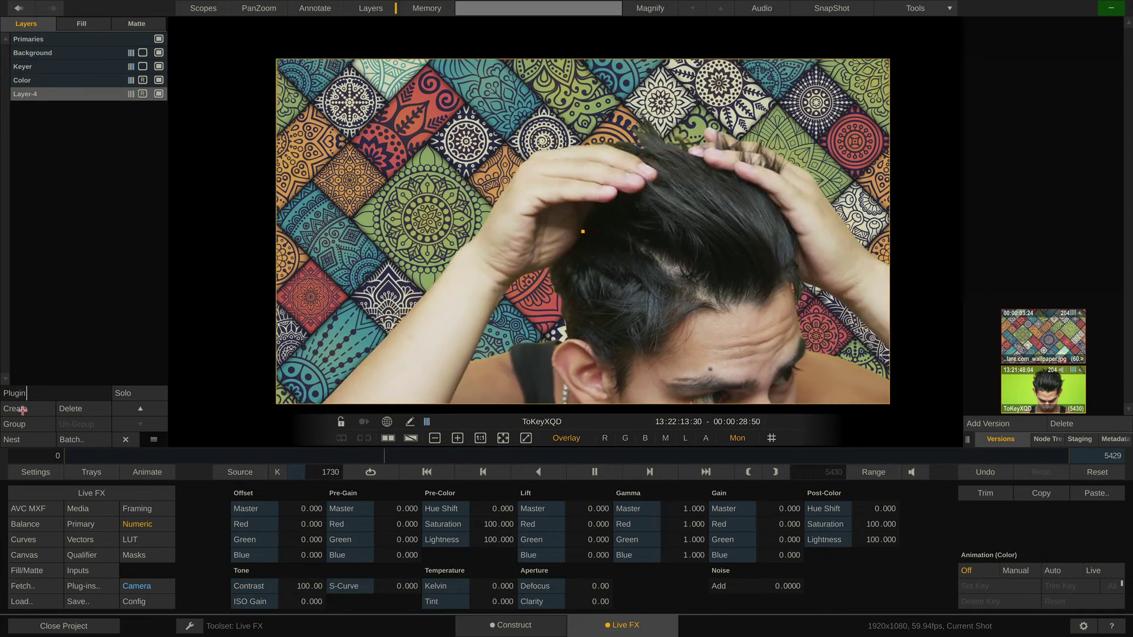
key("Return")
Apply the Matchbox crok_old_tv shader to the Plugin layer and enable Add Noise
left_click(89, 586)
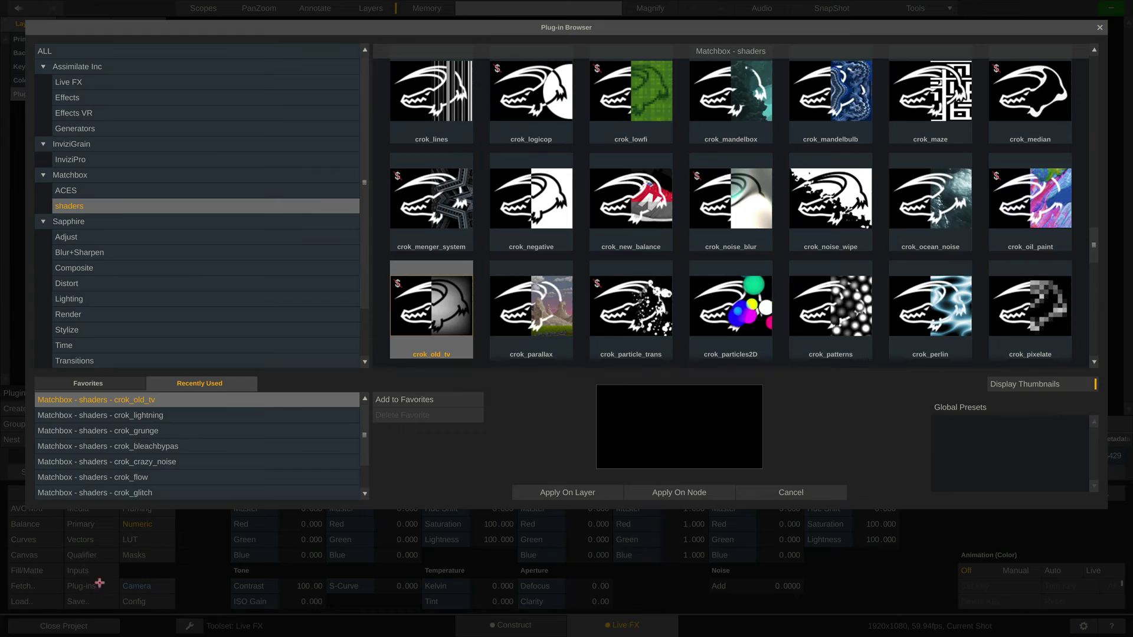
double_click(443, 323)
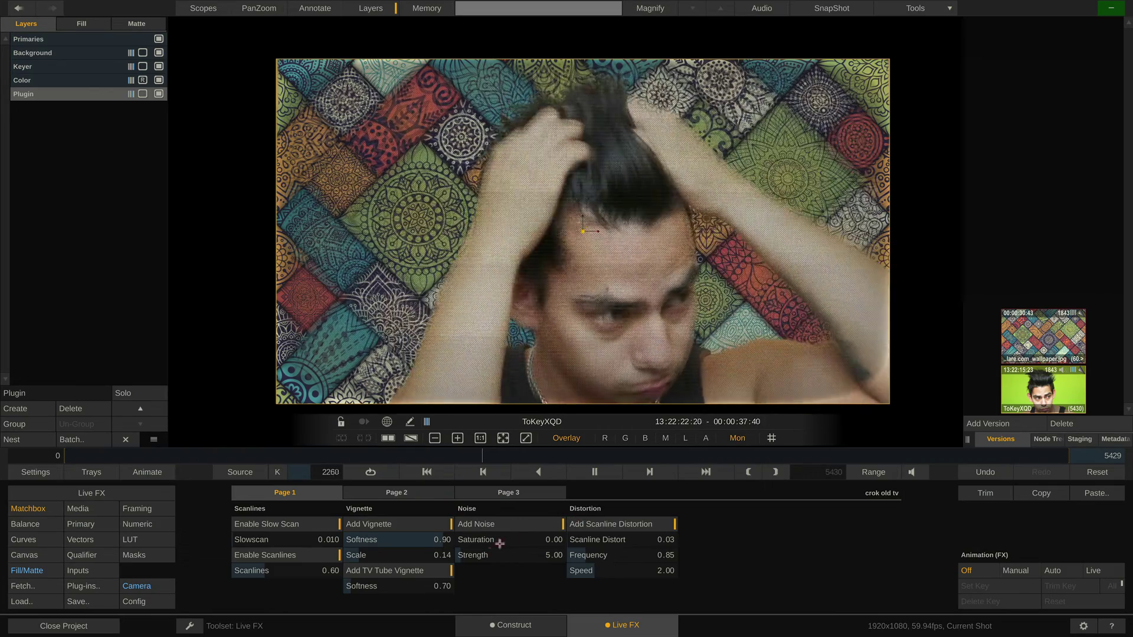
left_click(530, 520)
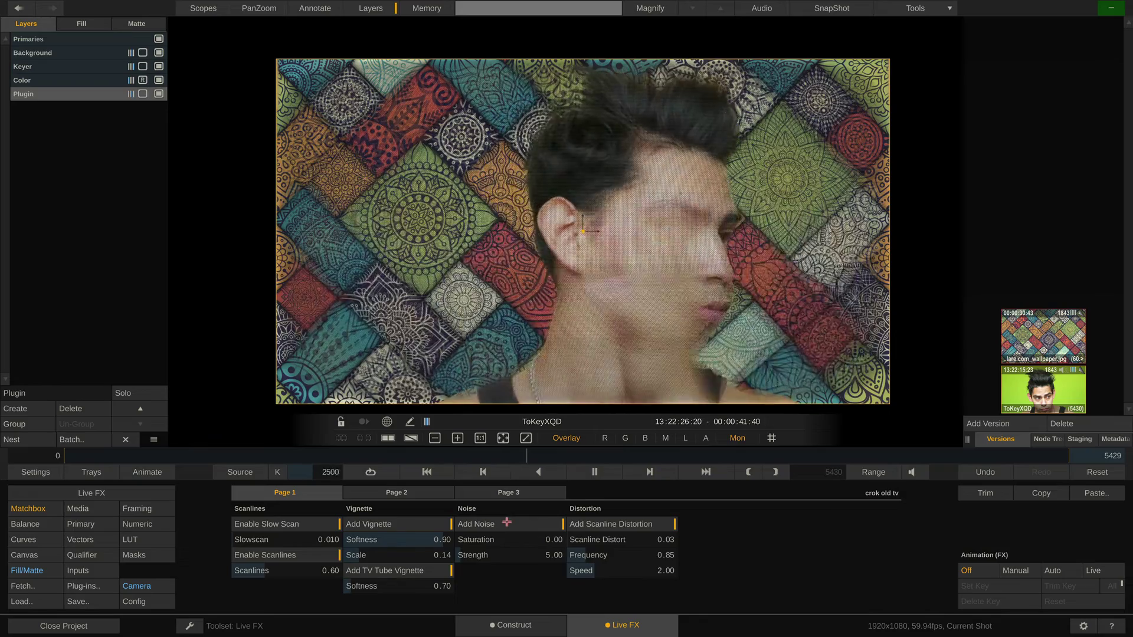
Set Record to Source Capture with Write dynamic metadata on, then go to the Construct page
left_click(144, 493)
left_click(392, 493)
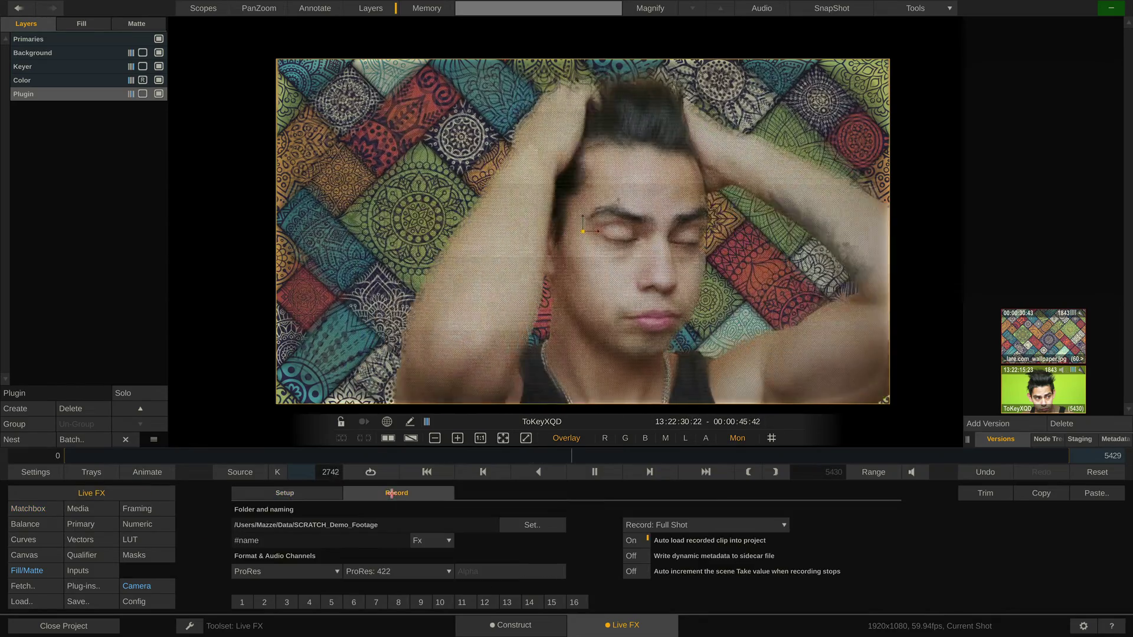
left_click(681, 531)
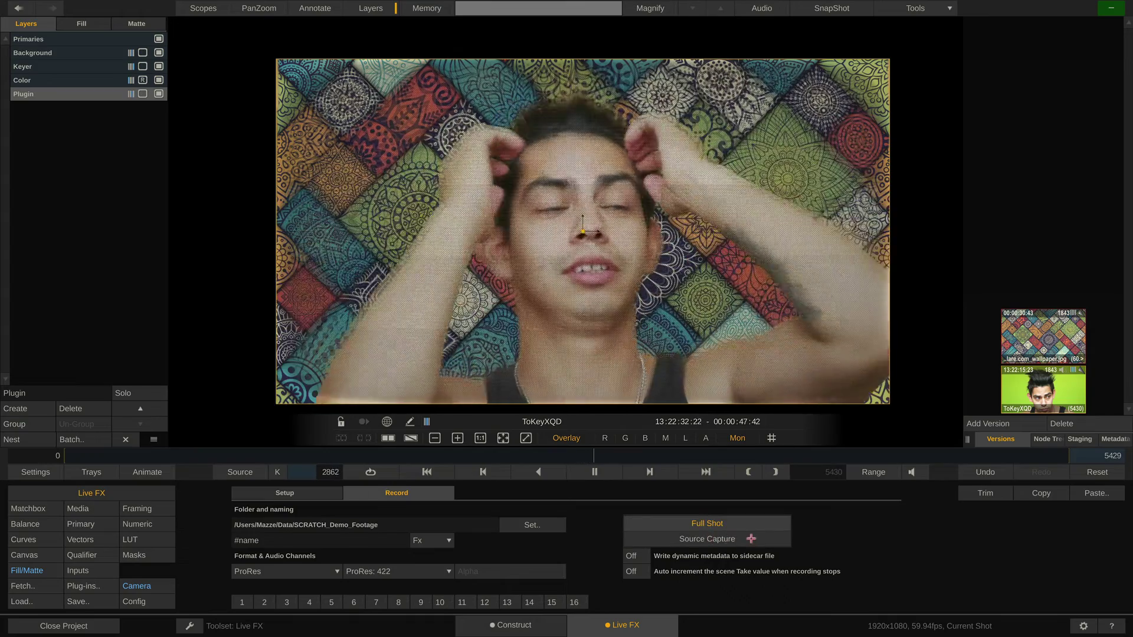
left_click(751, 538)
left_click(641, 557)
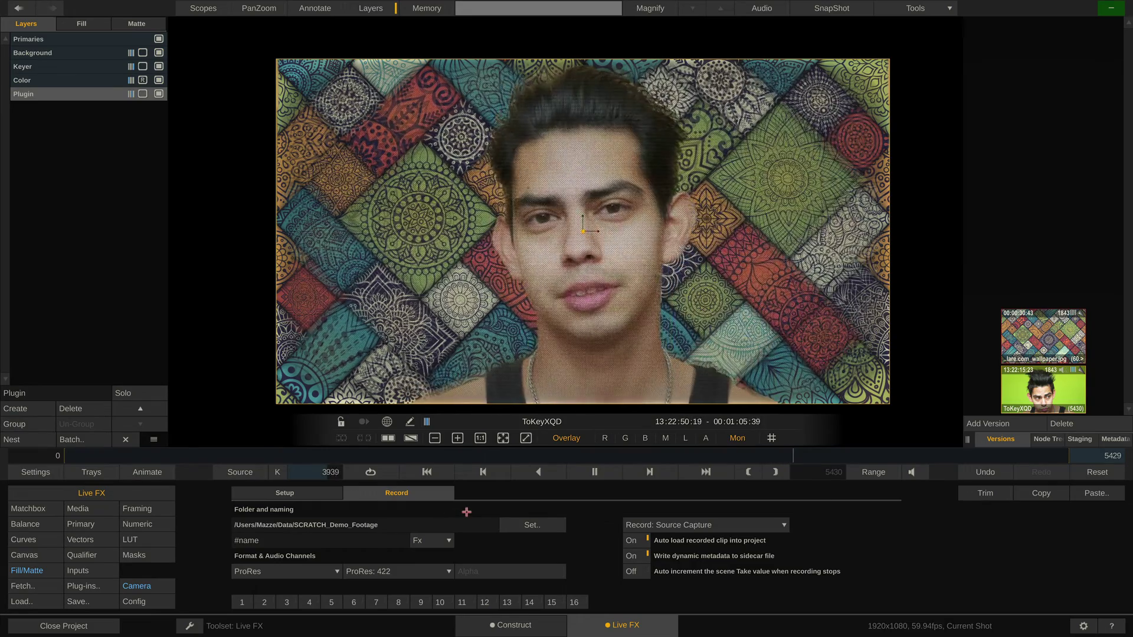
left_click(509, 625)
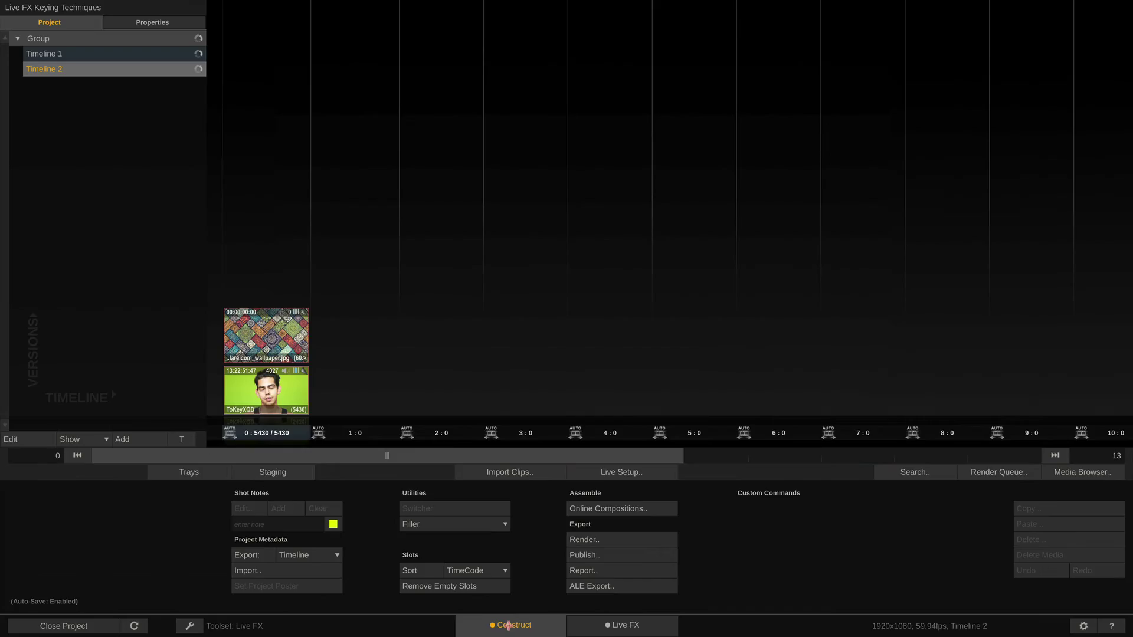